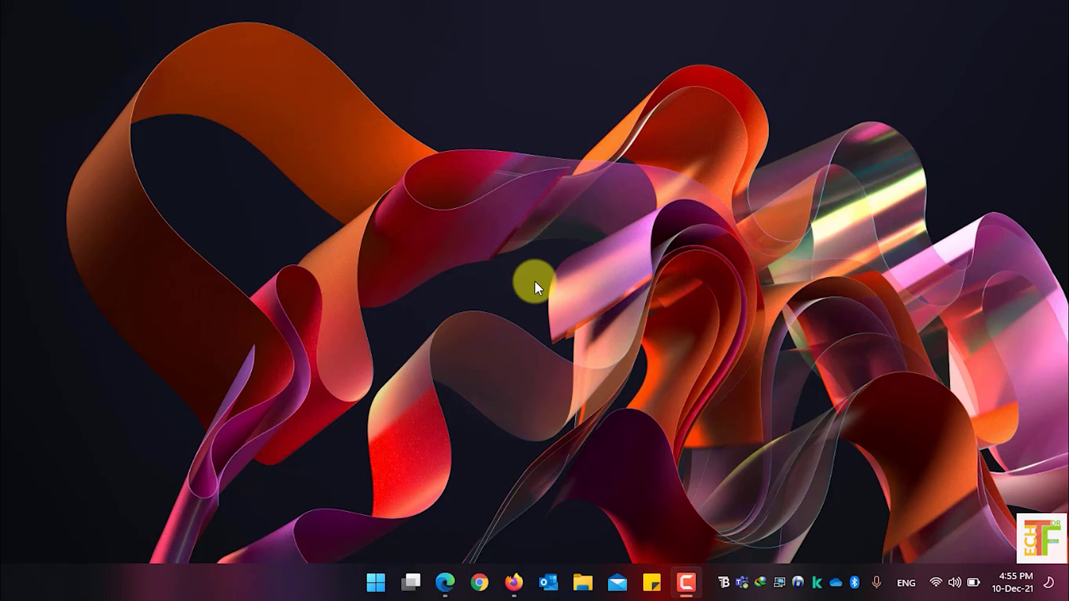
Log in to Kerio Control in Firefox as the administrator without saving the login, then open Active Hosts
click(513, 574)
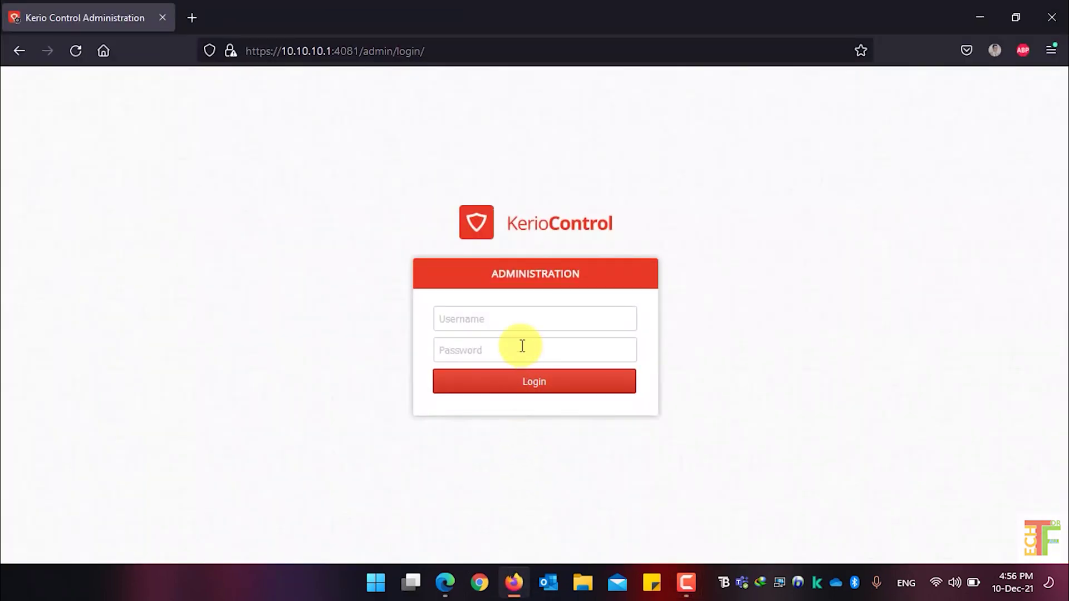
click(527, 311)
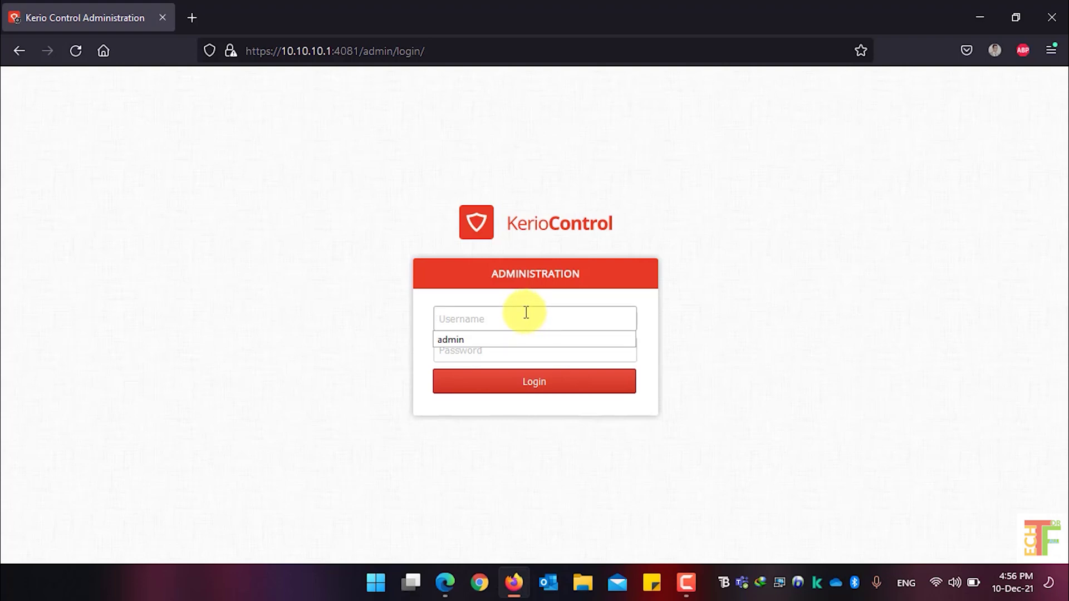
click(523, 340)
click(523, 356)
text(******)
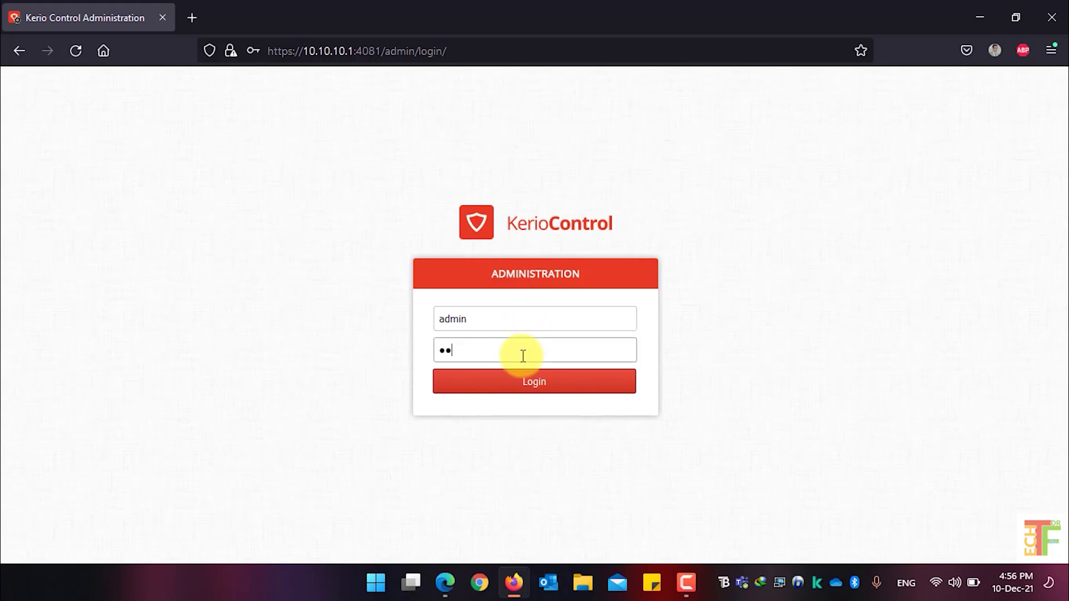
text(********)
click(530, 387)
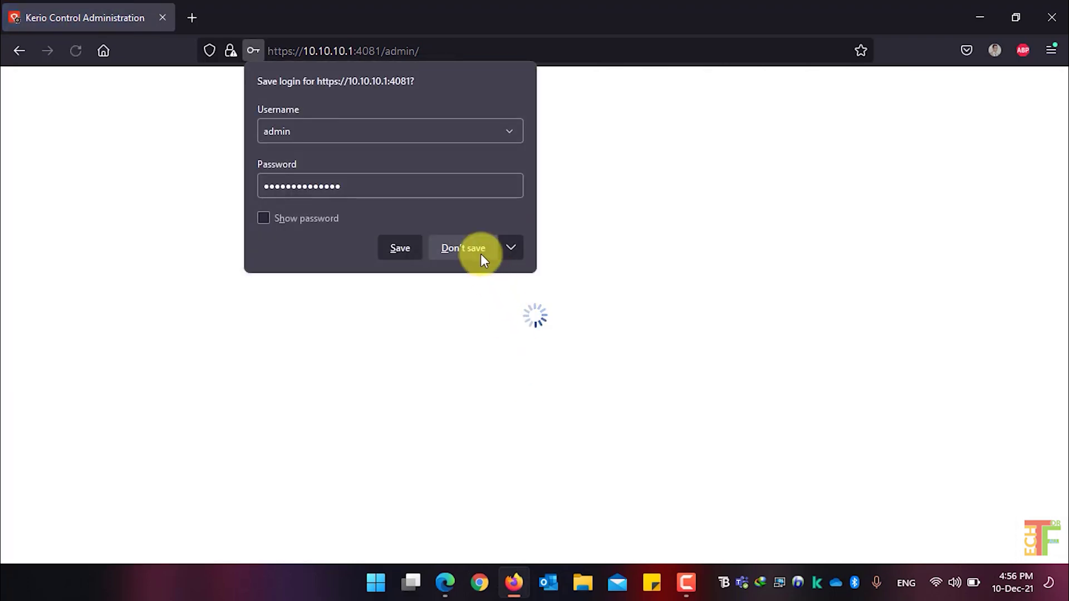
click(480, 254)
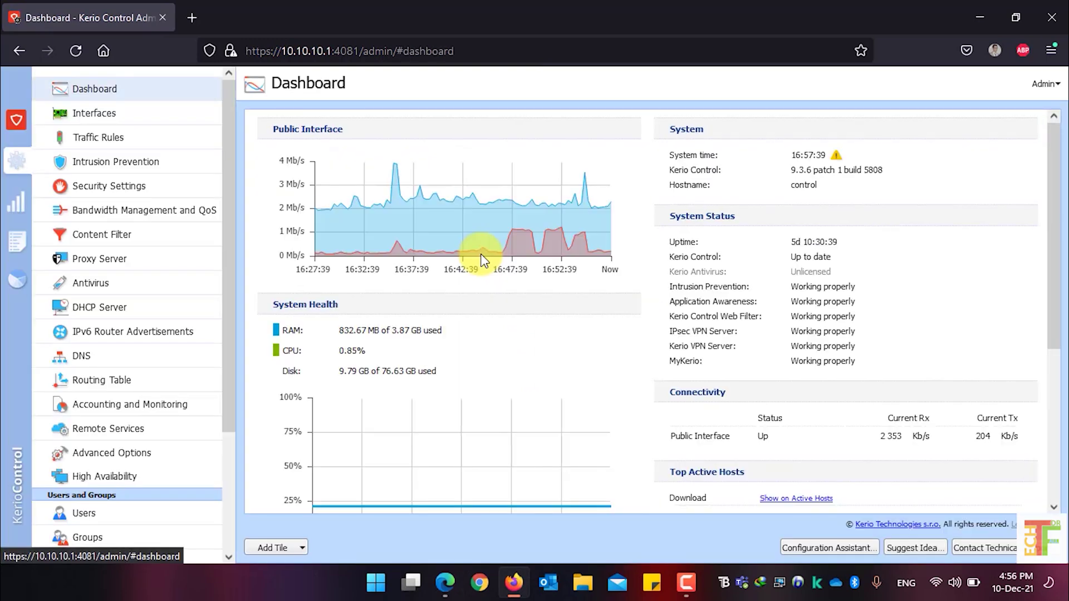
click(18, 207)
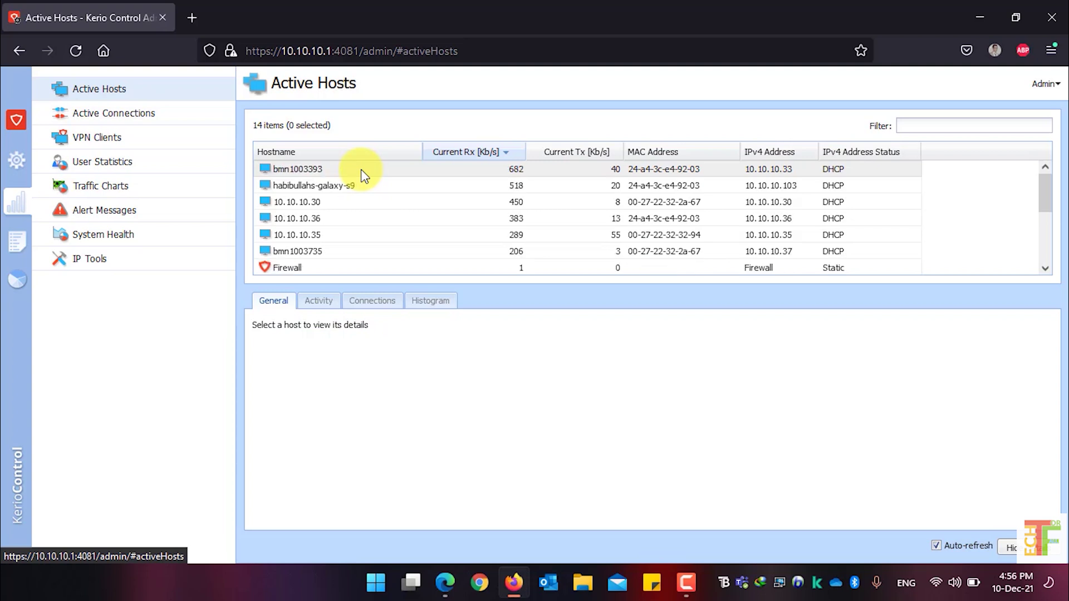
Sort active hosts by Current Tx [Kb/s], highest first, and show host 10.10.10.35's details
click(364, 174)
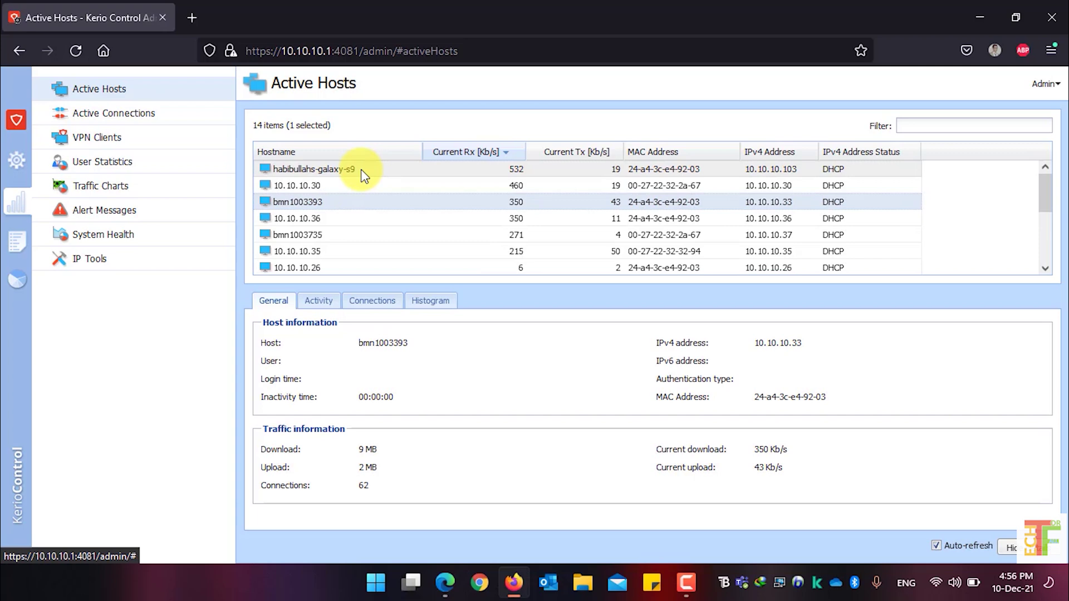
click(482, 172)
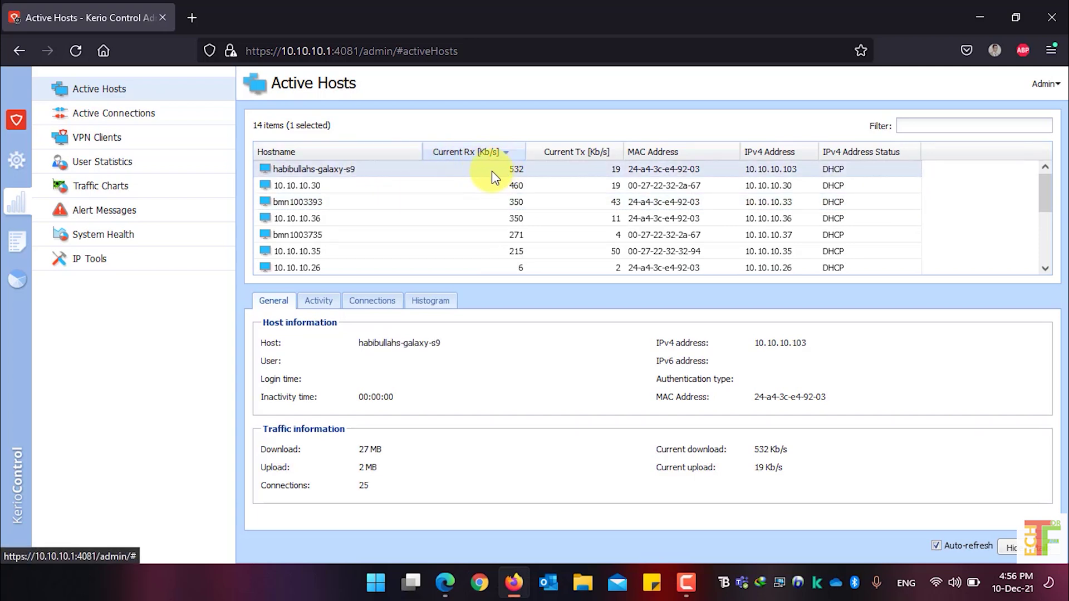
click(574, 162)
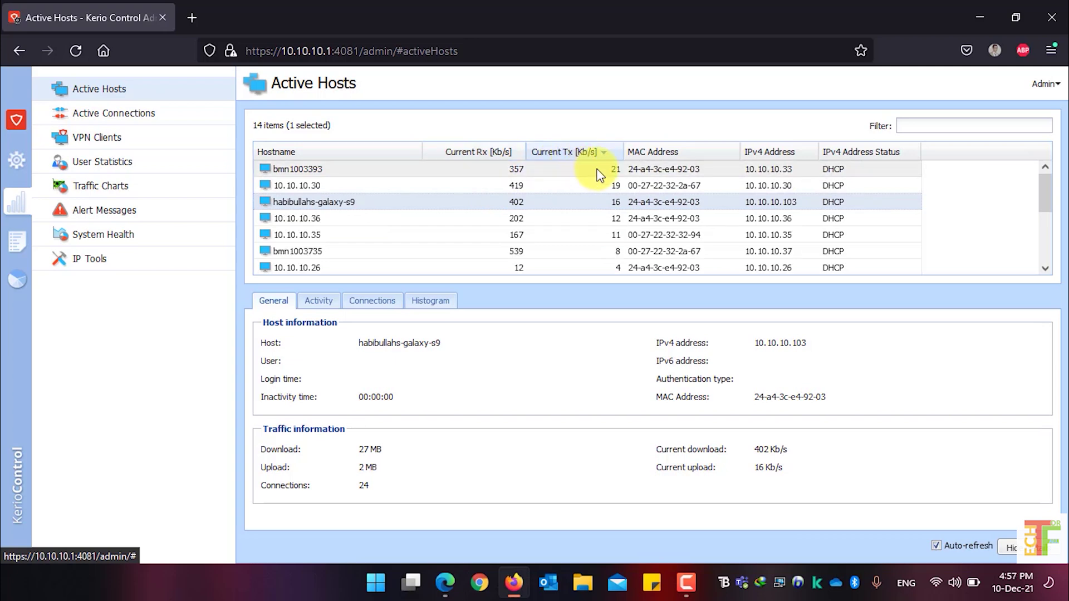
click(683, 175)
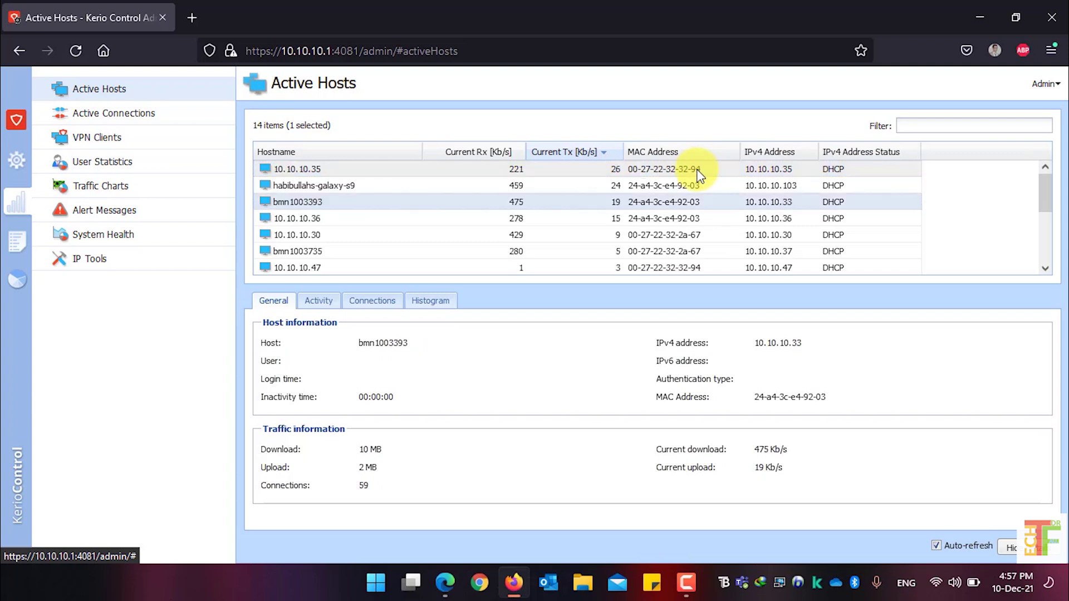
click(790, 169)
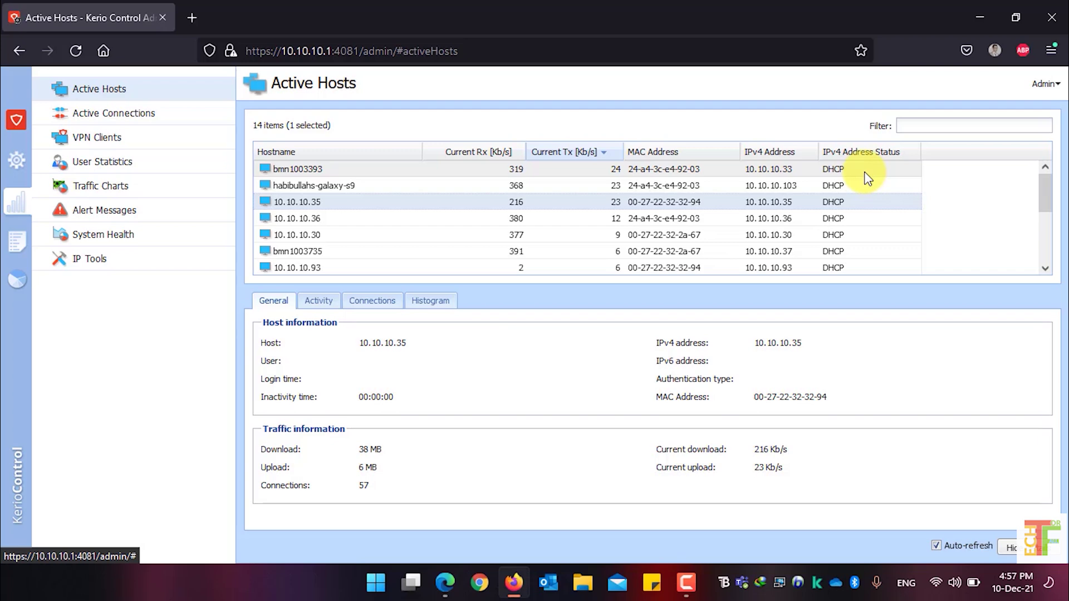
Keep Hostname visible and enable Login Time, Login Duration, Start Time, Authentication Type and Connections columns
click(915, 152)
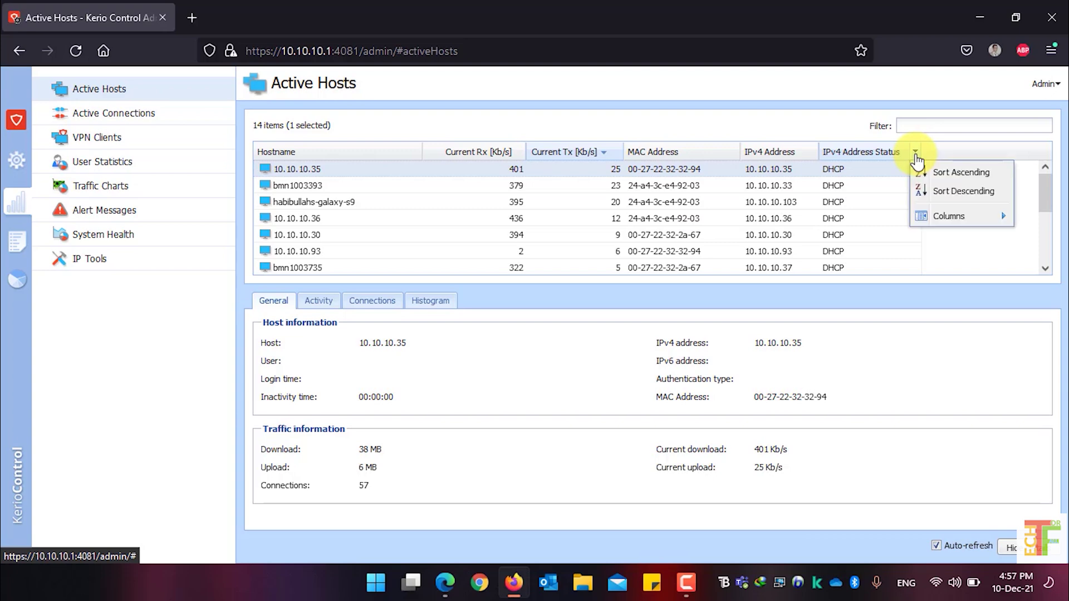
mouse_move(938, 219)
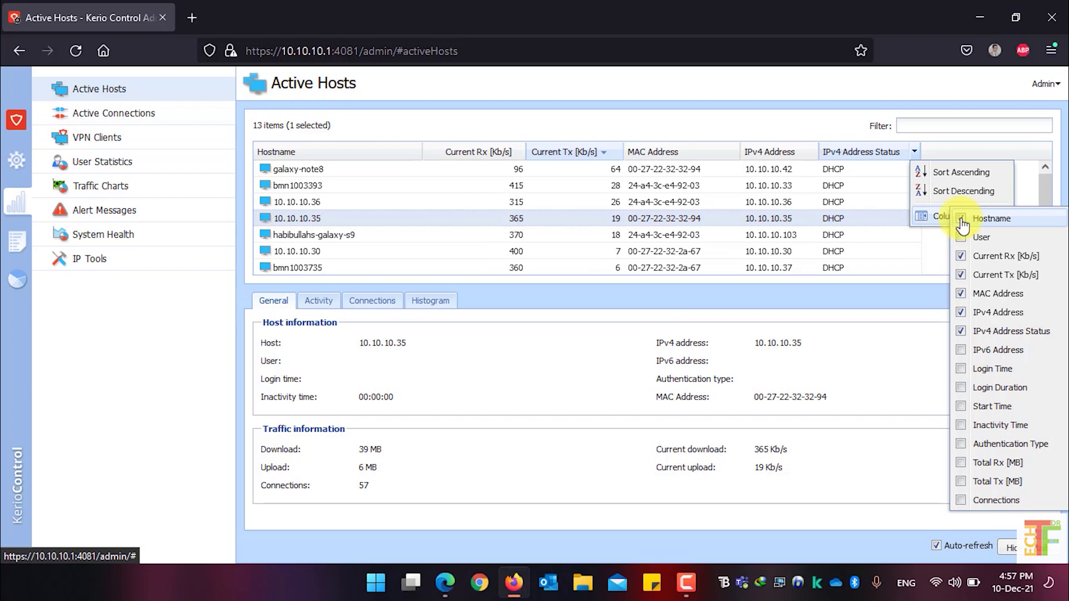
click(962, 223)
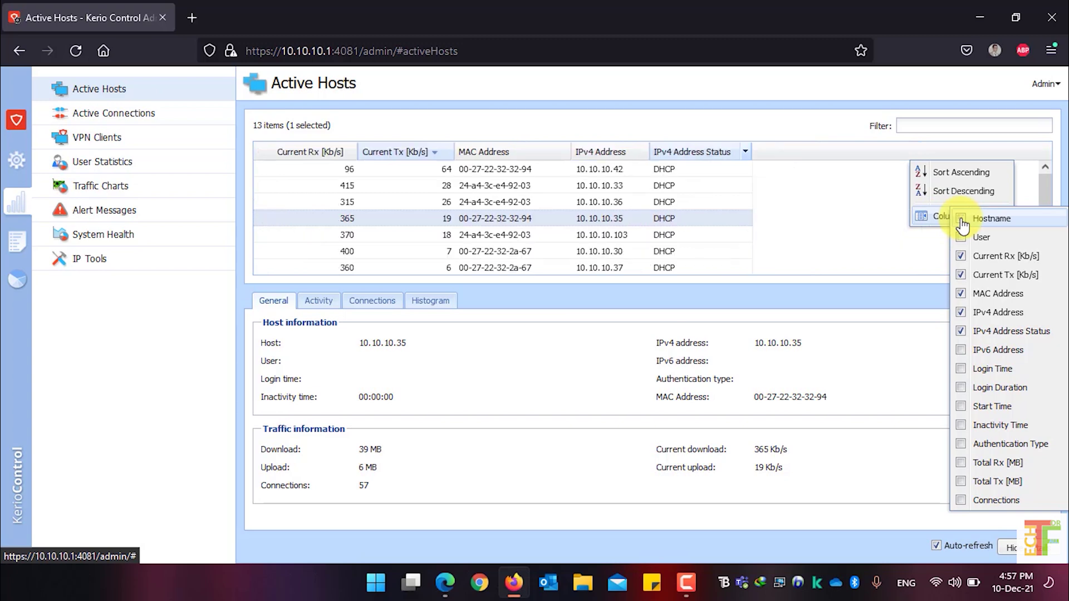
click(963, 223)
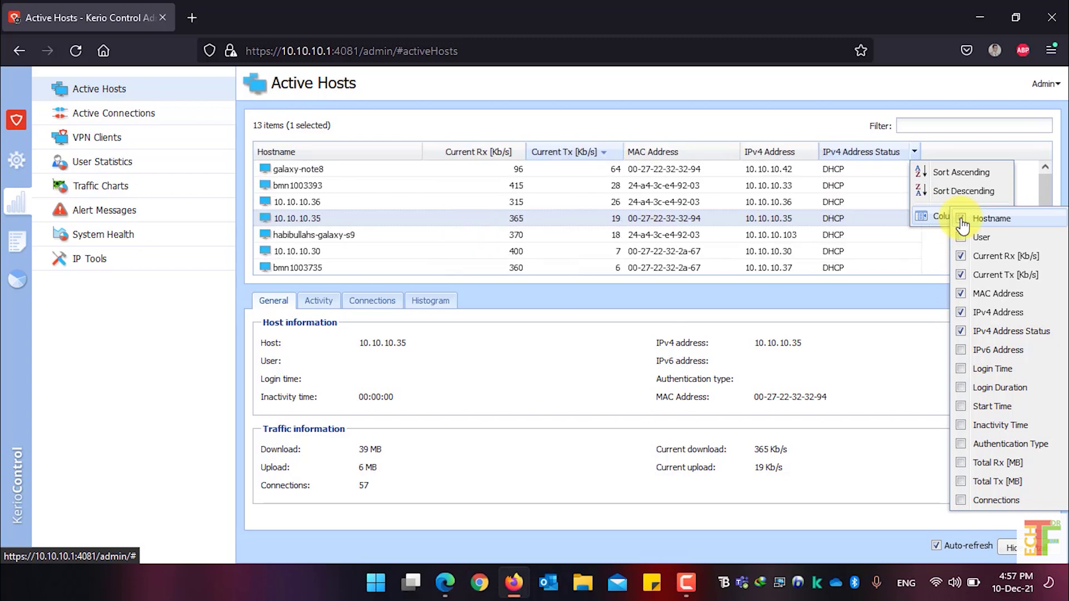
click(963, 375)
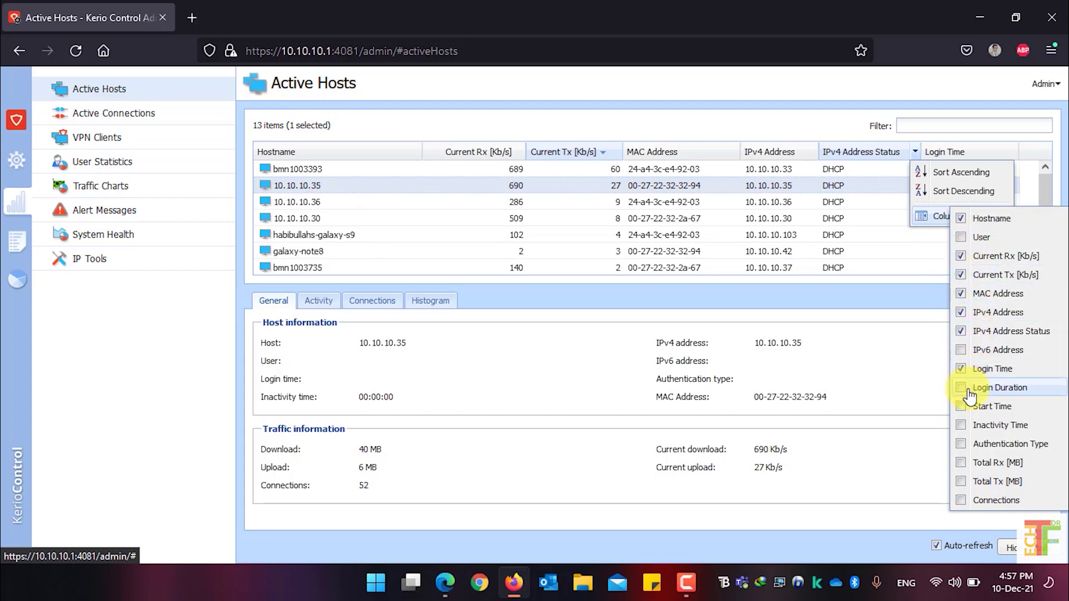
click(962, 390)
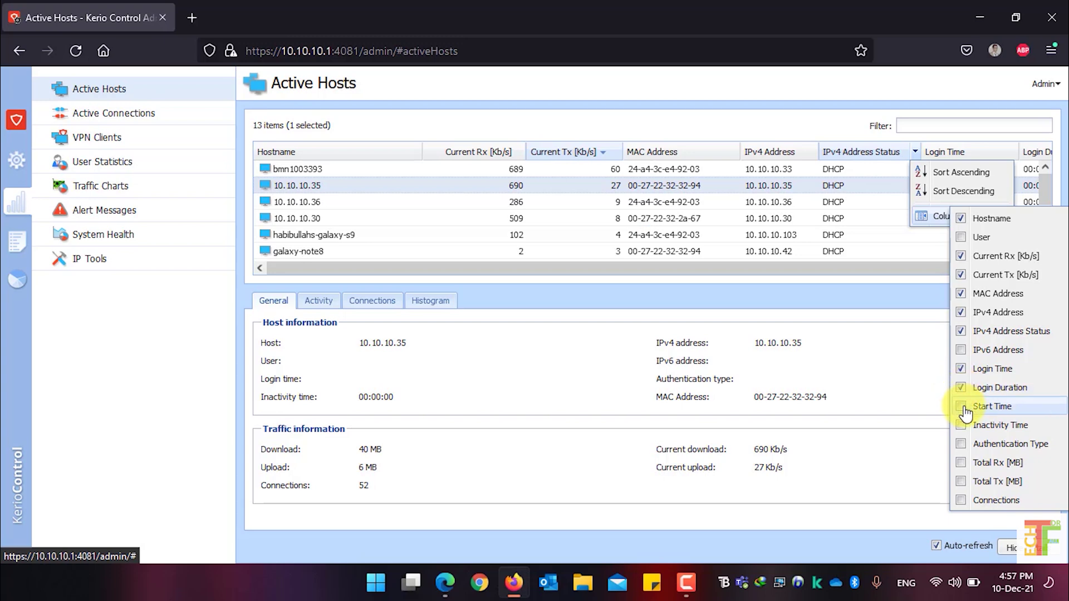
click(962, 407)
click(963, 444)
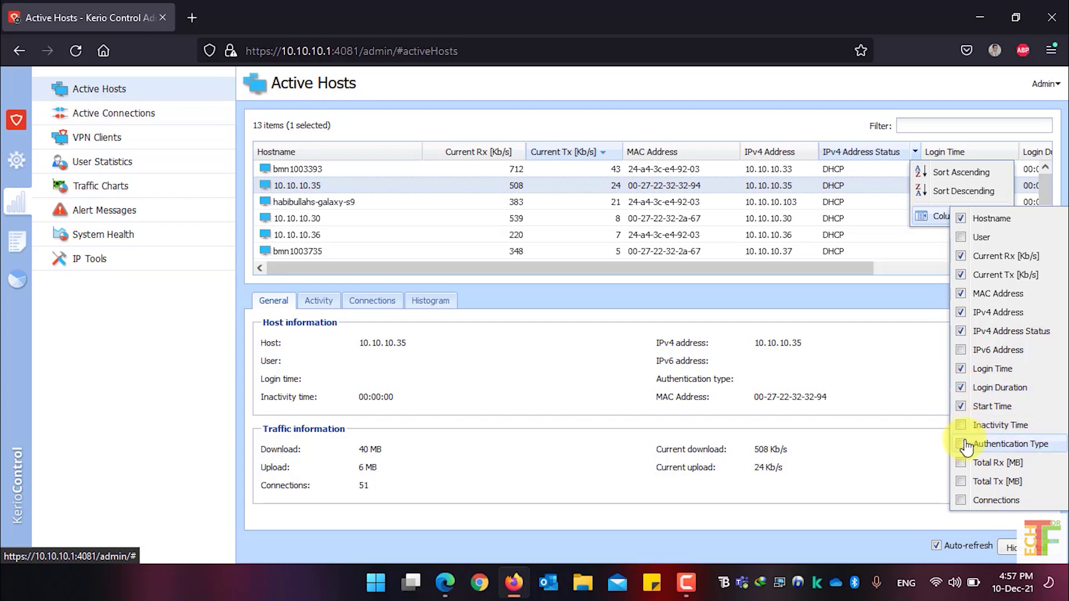
click(961, 500)
click(943, 142)
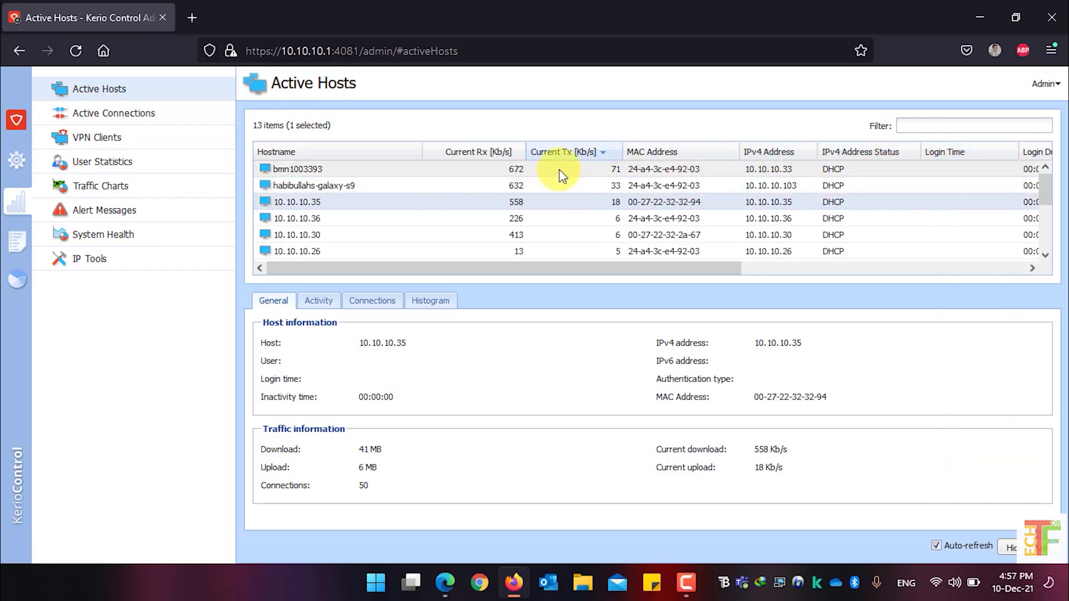
Sort hosts by Hostname ascending, then descending, and select the top Galaxy S9 host at 10.10.10.103
drag(633, 267, 938, 272)
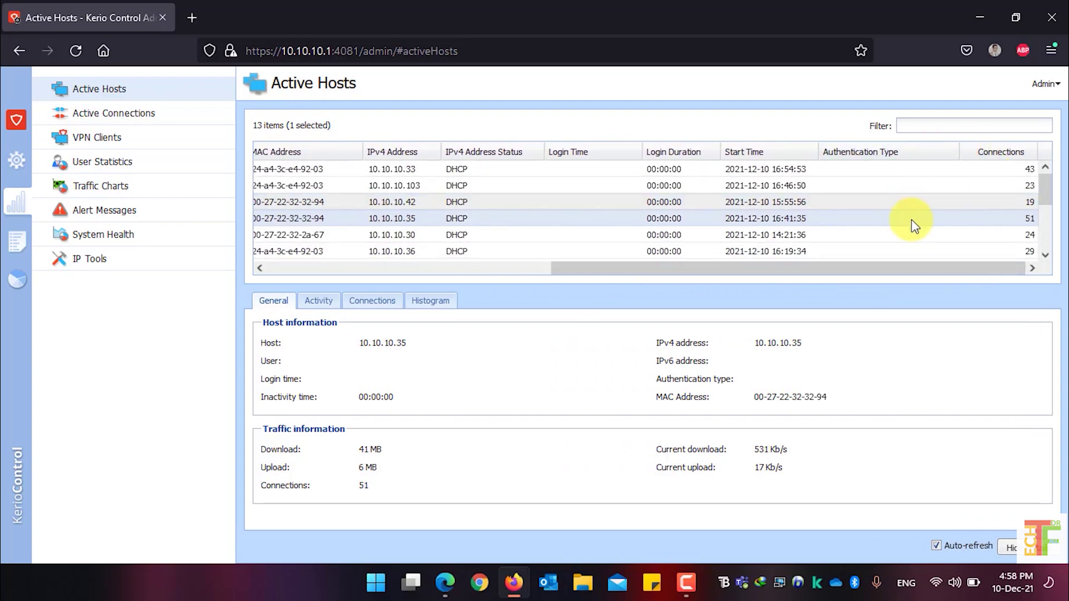
drag(914, 272, 583, 272)
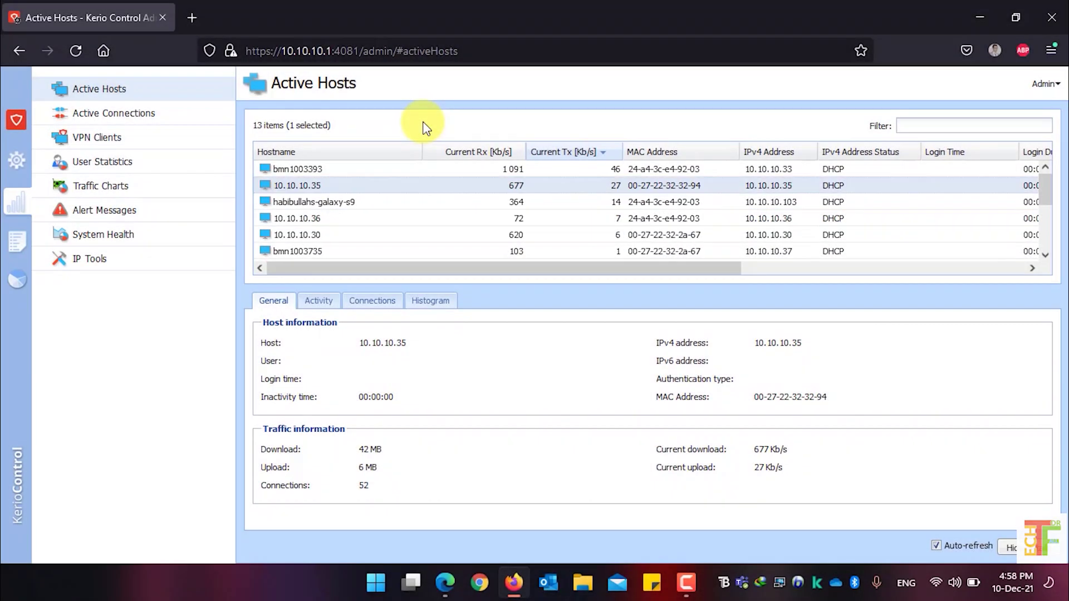
click(417, 152)
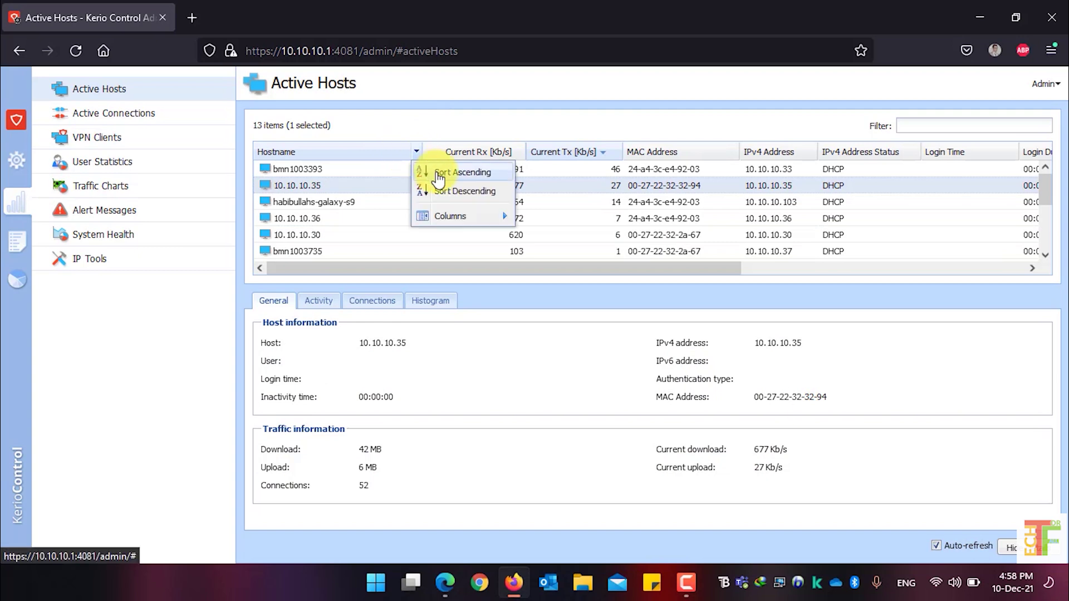
click(471, 176)
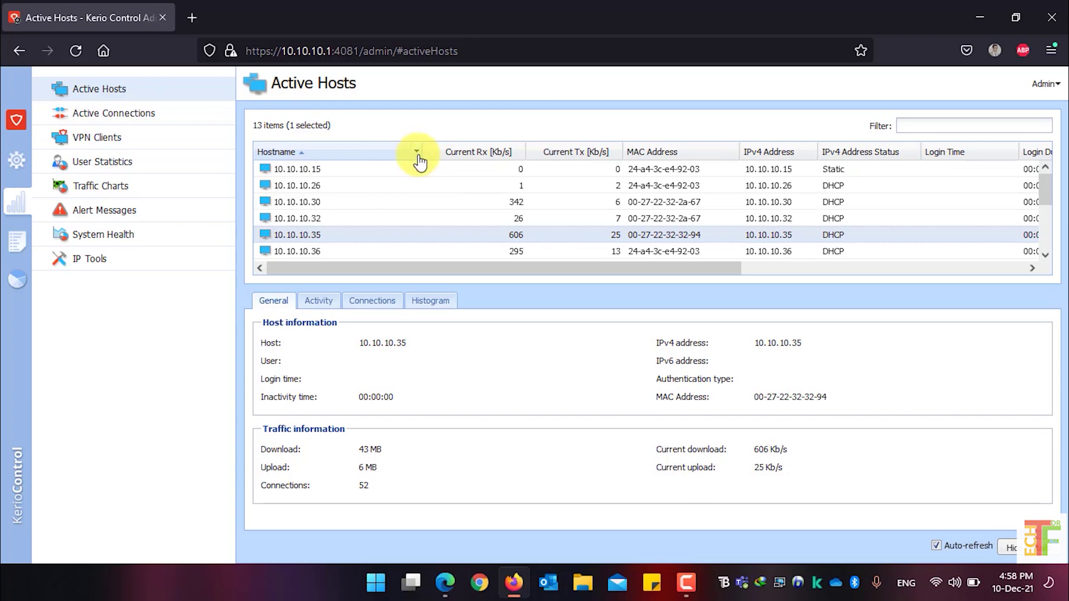
click(418, 155)
click(449, 191)
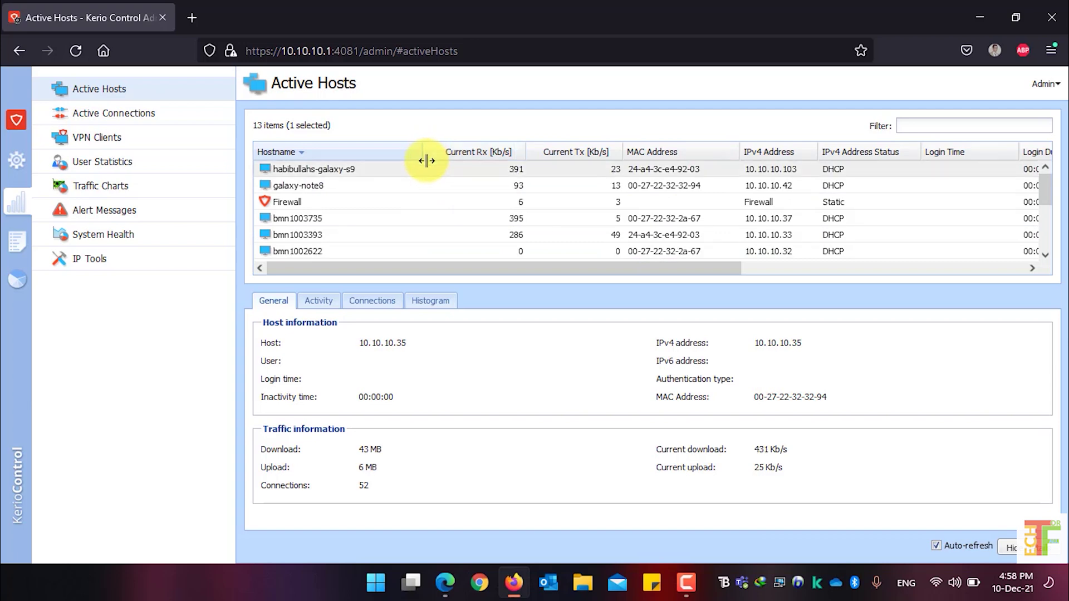
click(382, 175)
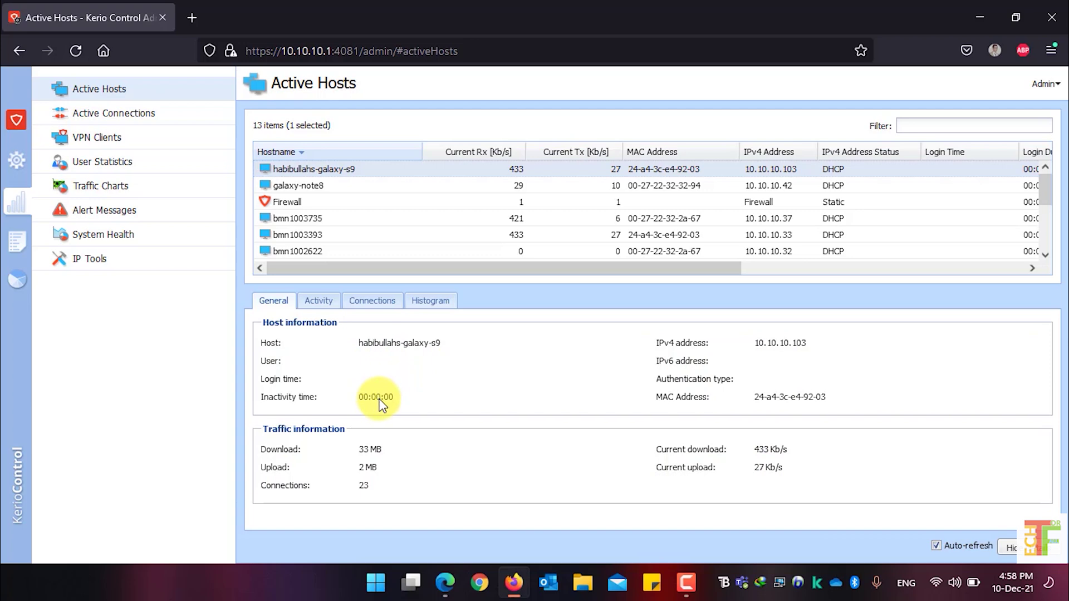
Review the Galaxy S9 host's General figures (33 MB down, 2 MB up, 23 connections), then show its Activity
drag(365, 397, 388, 398)
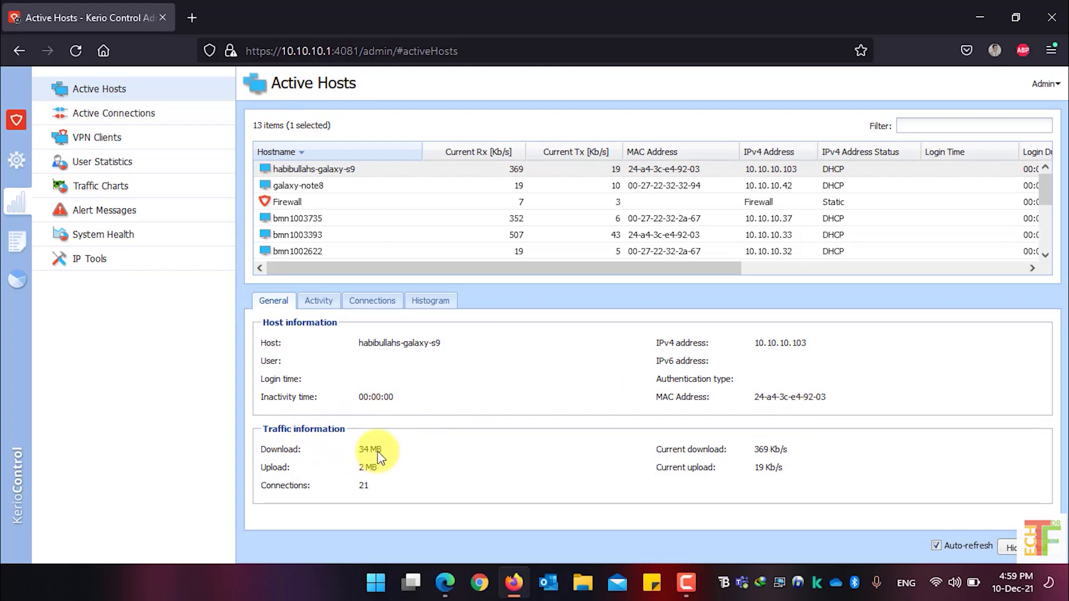
mouse_move(379, 458)
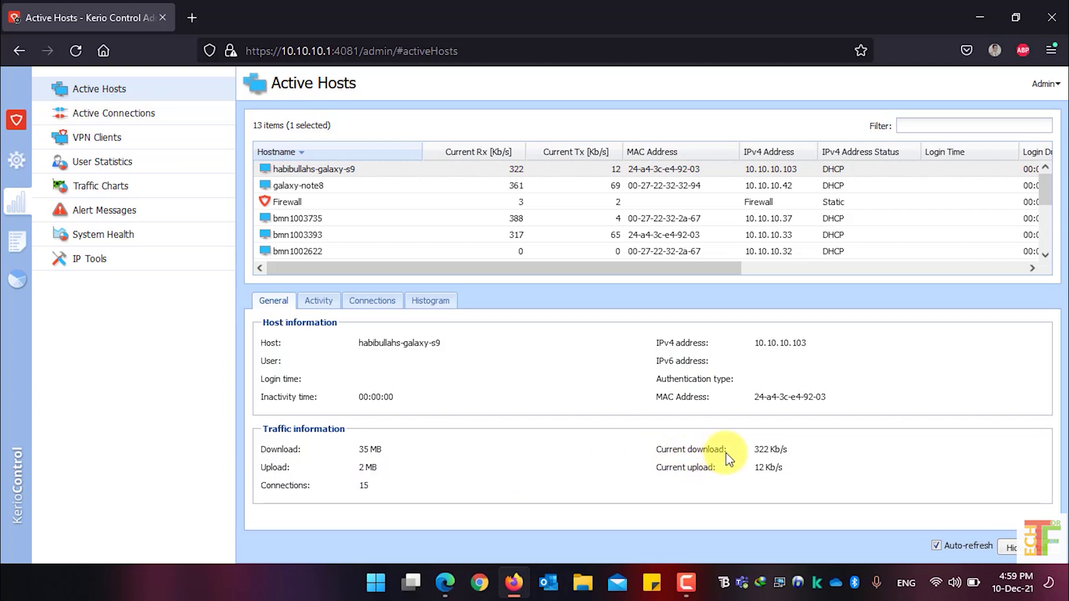
mouse_move(774, 457)
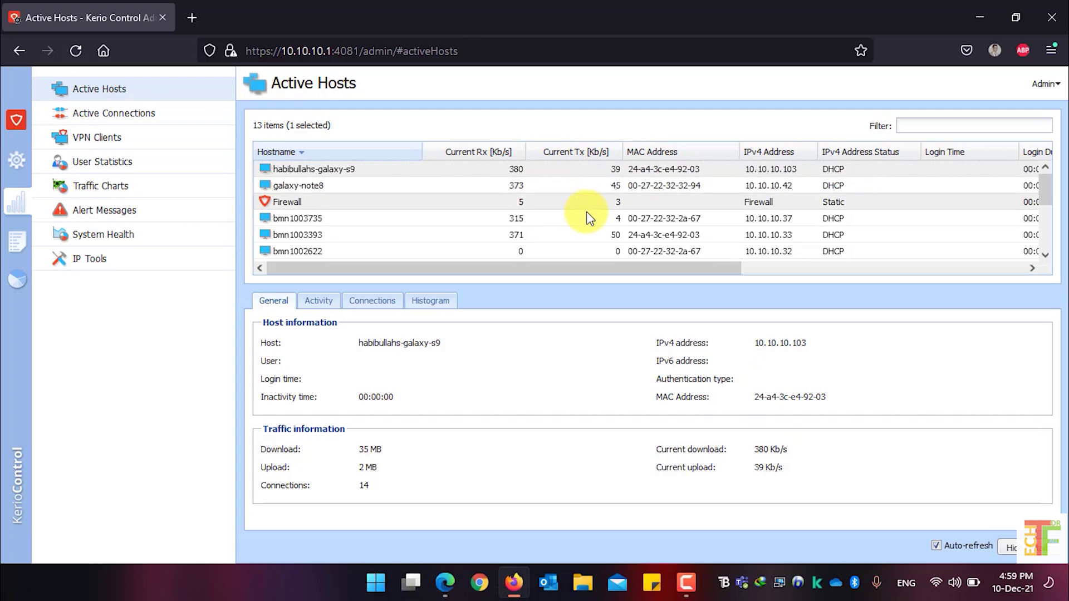
click(966, 549)
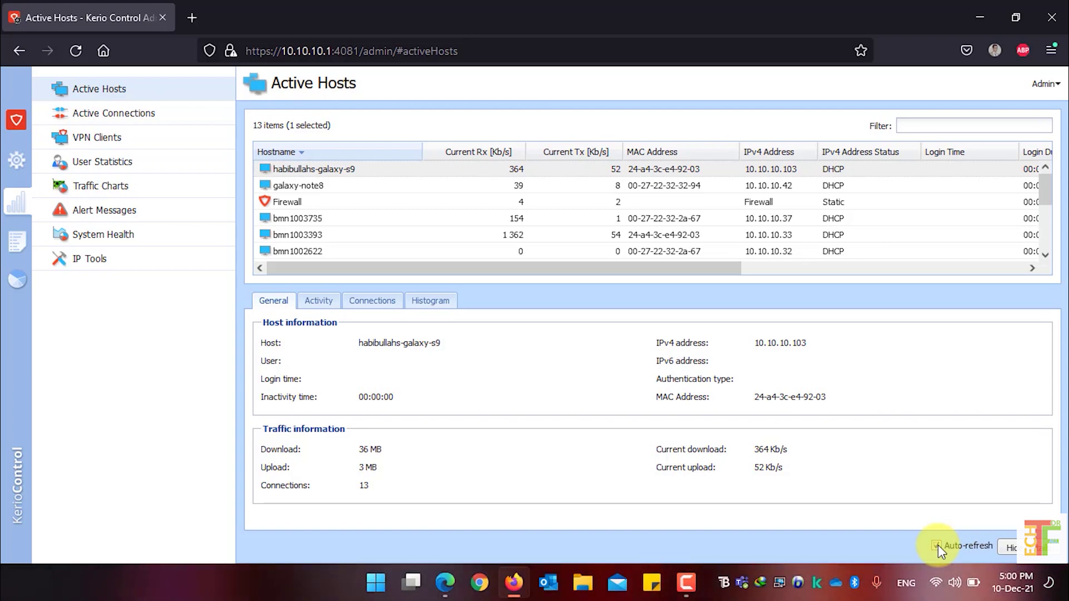
click(327, 306)
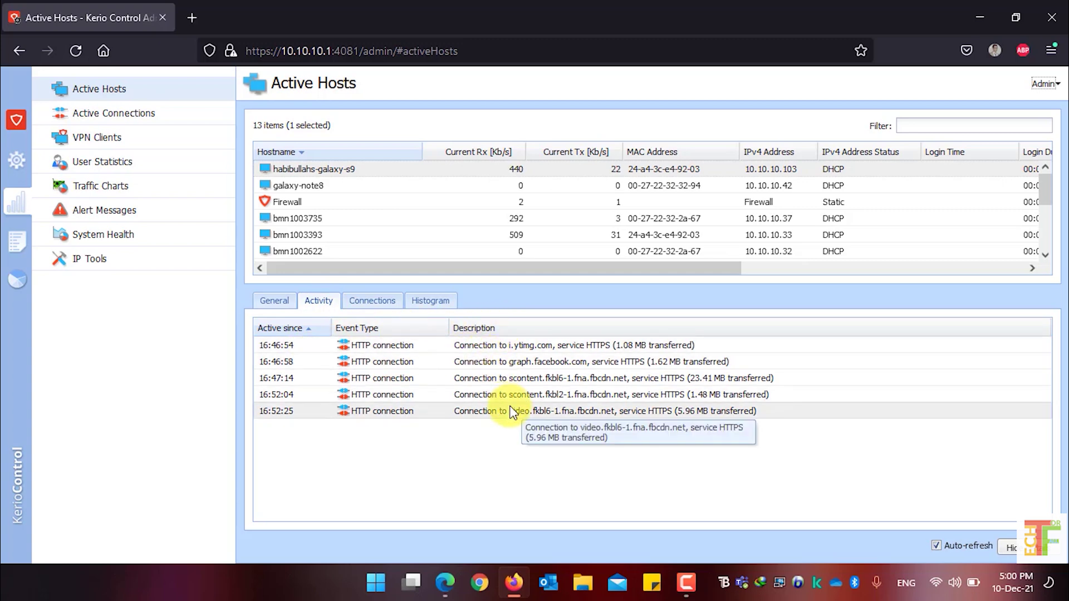
Show the Galaxy S9 host's Connections list and select the connection to 142.250.180.34
click(372, 301)
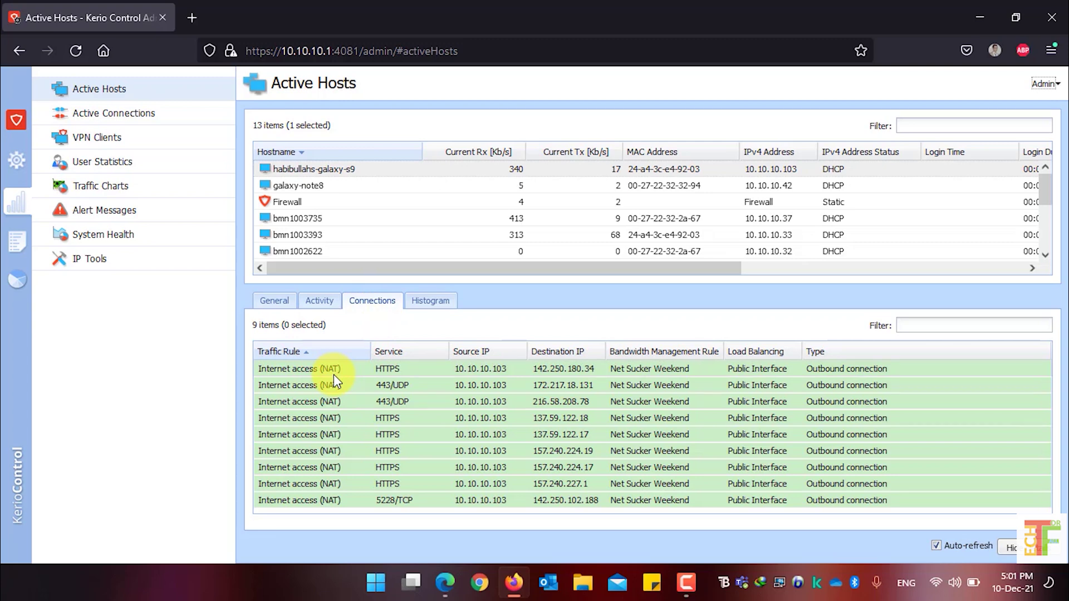
click(333, 372)
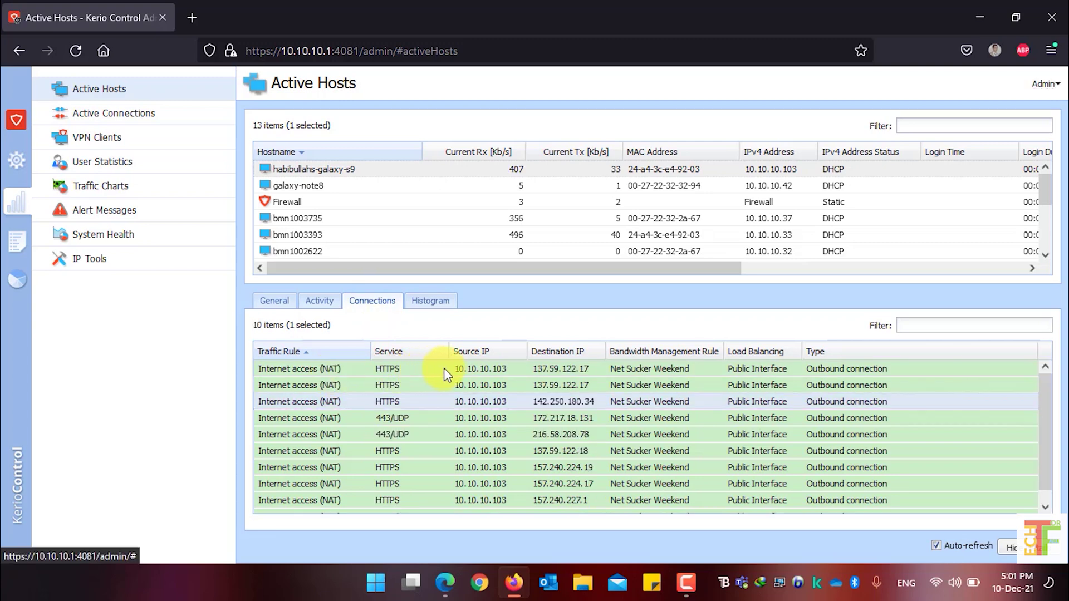
Sort the host's connections by Type, then by Destination IP ascending, and show its Histogram
click(484, 372)
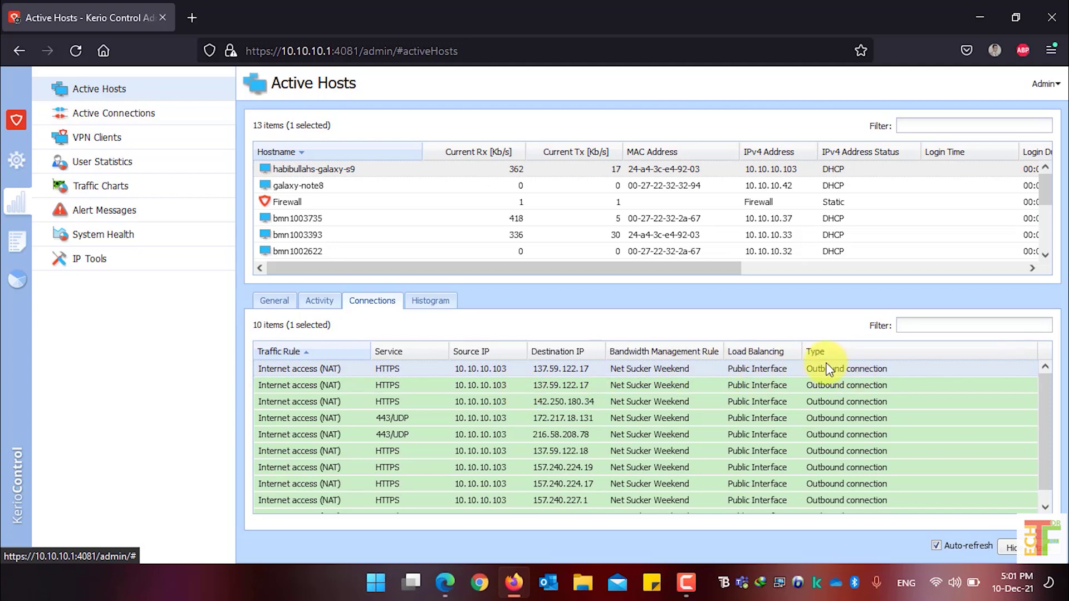
click(848, 350)
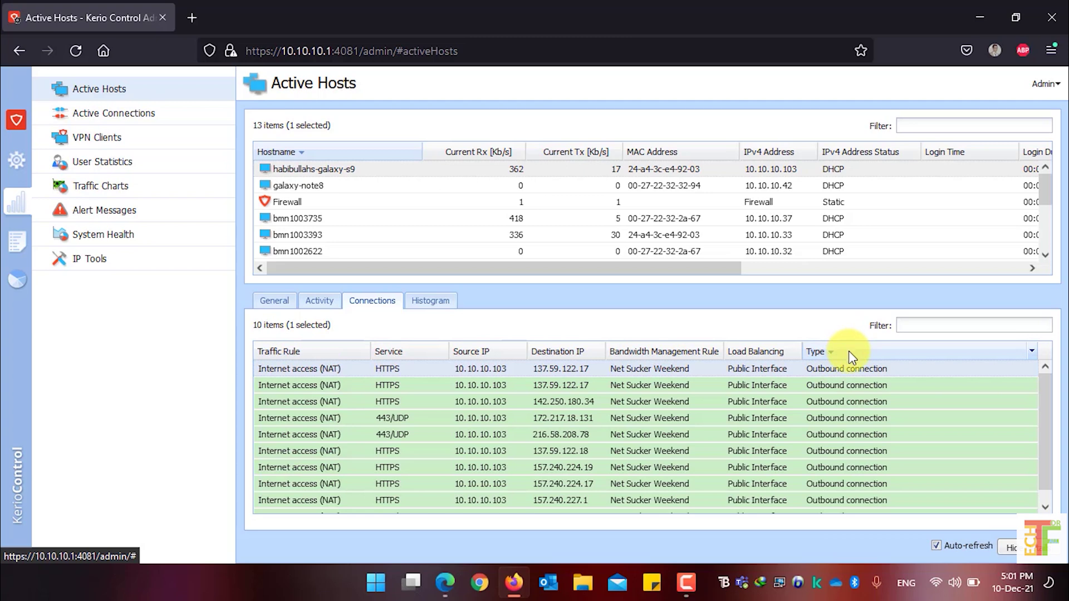
click(573, 352)
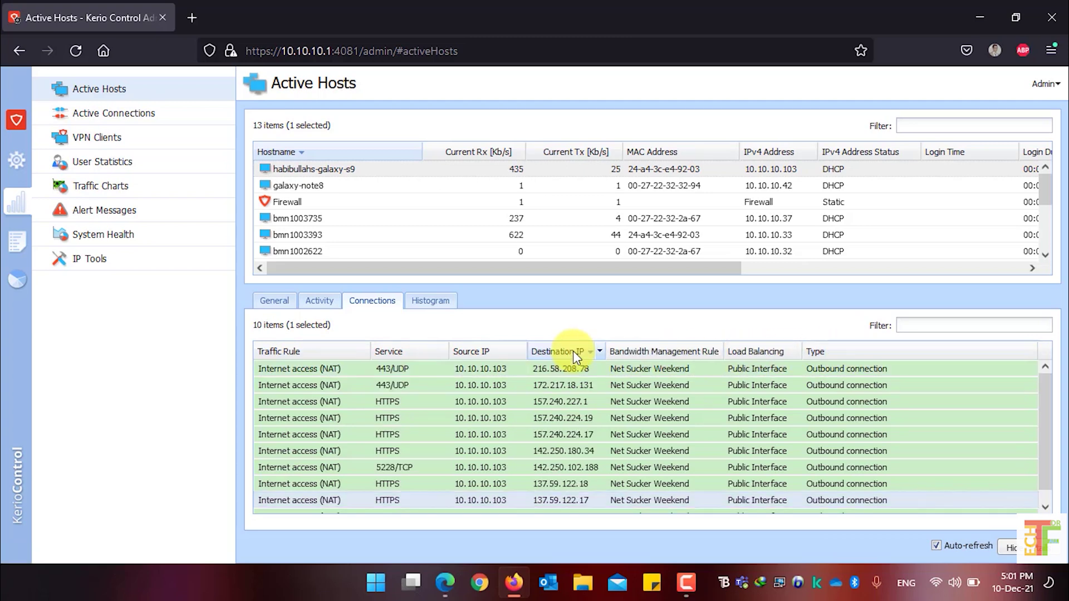
click(573, 351)
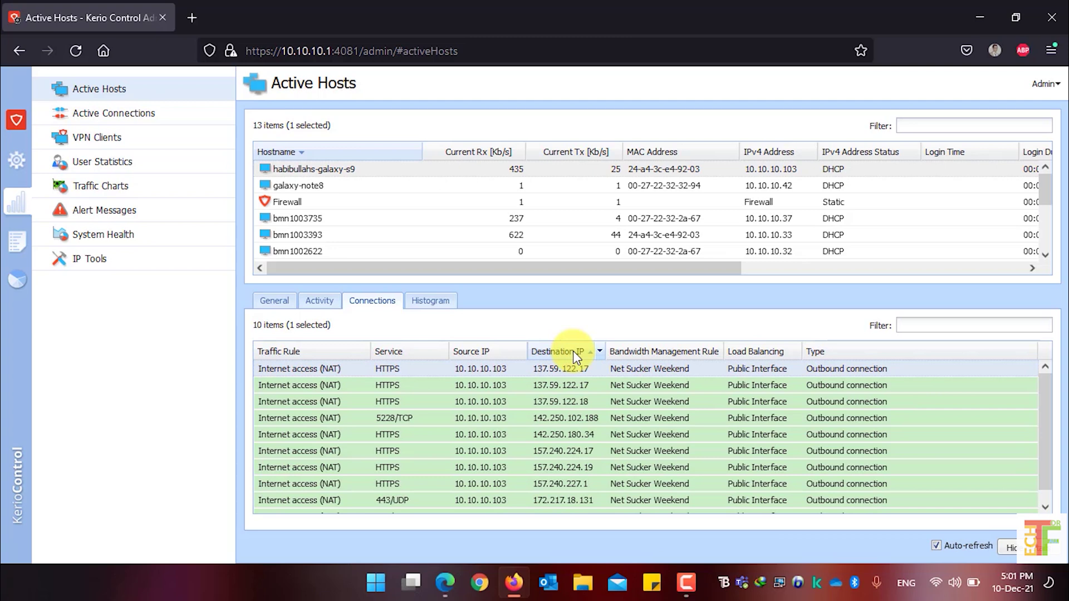
click(432, 302)
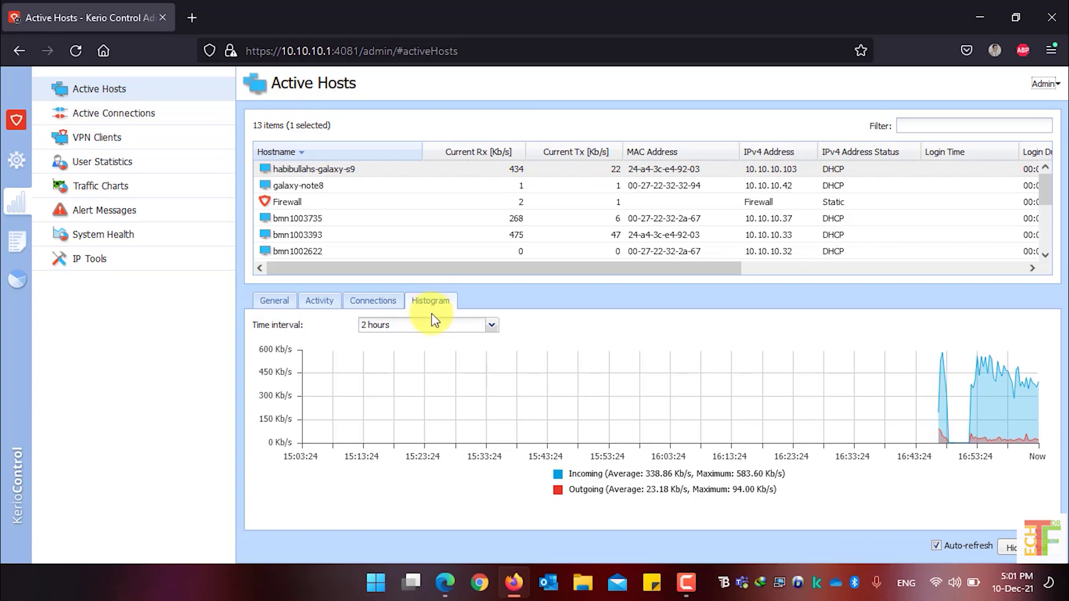
Set the histogram's time interval to 1 day, 1 week, then 1 month, then return to General
click(493, 329)
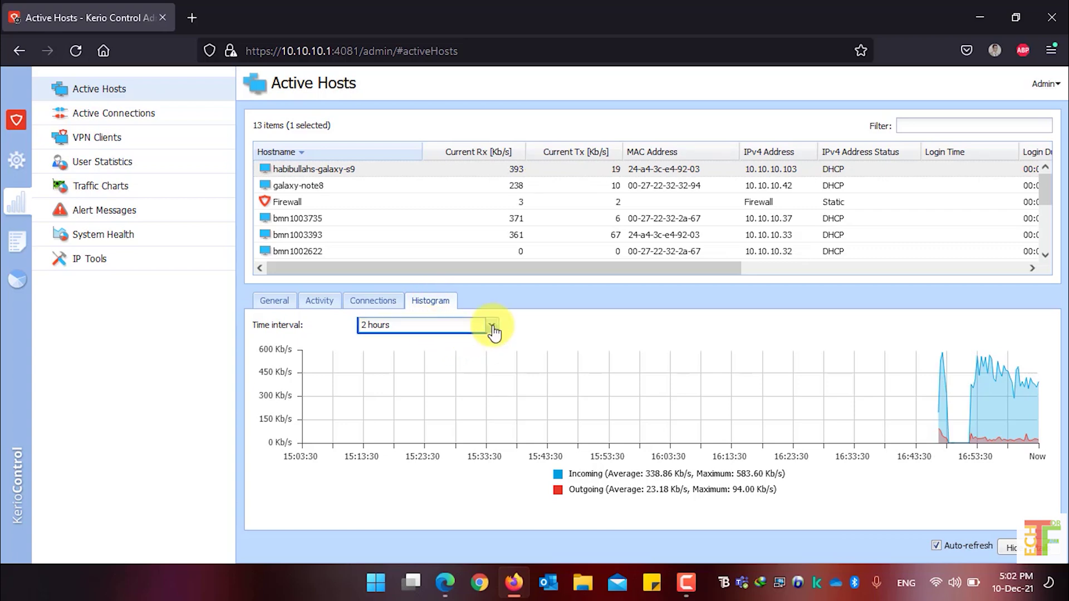
click(493, 329)
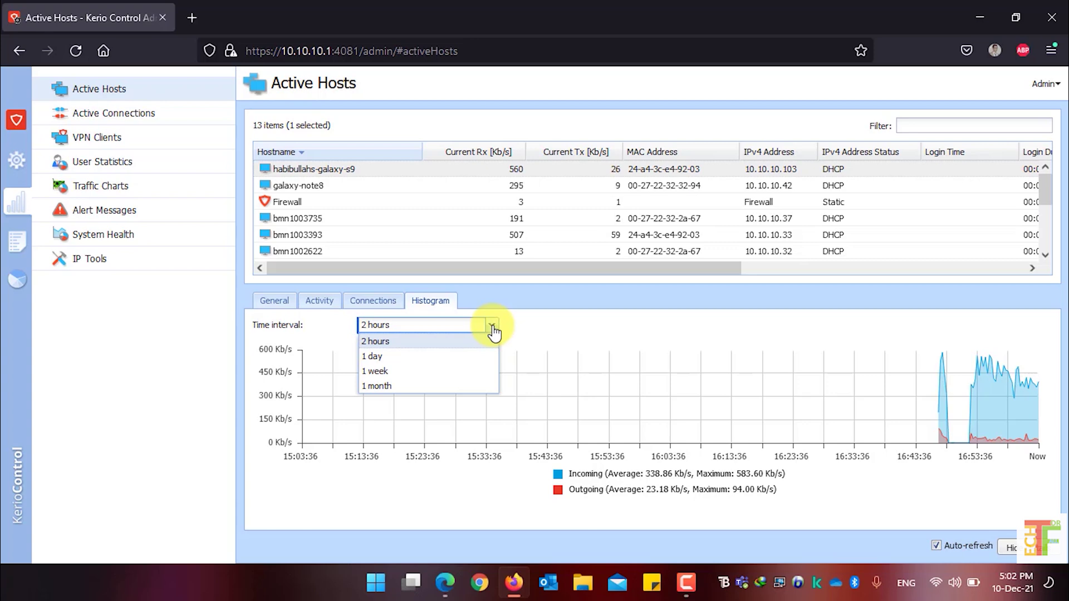
click(417, 344)
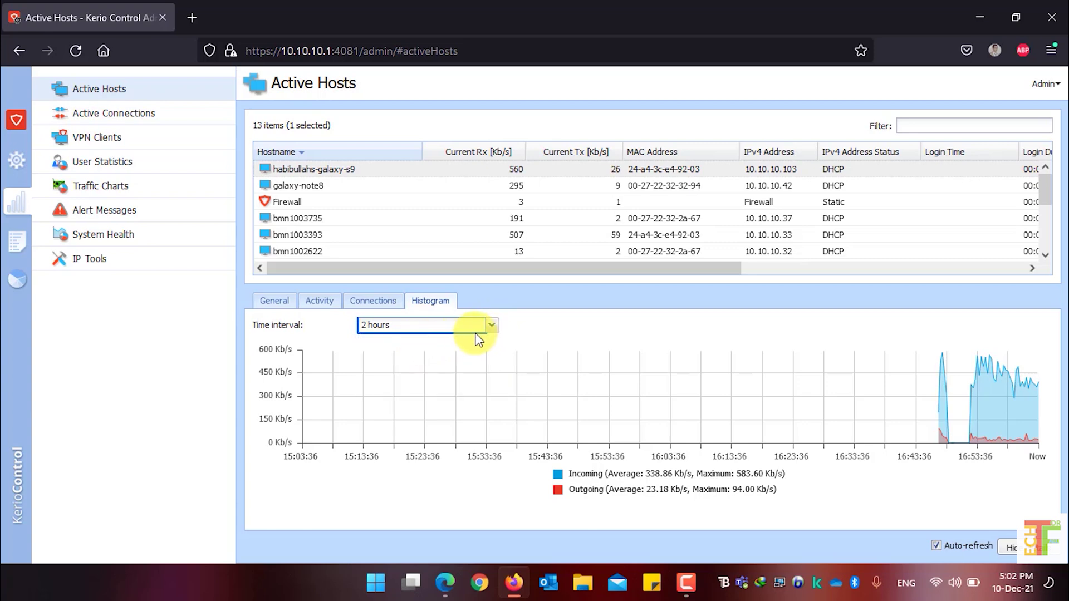
click(478, 332)
click(449, 357)
click(485, 330)
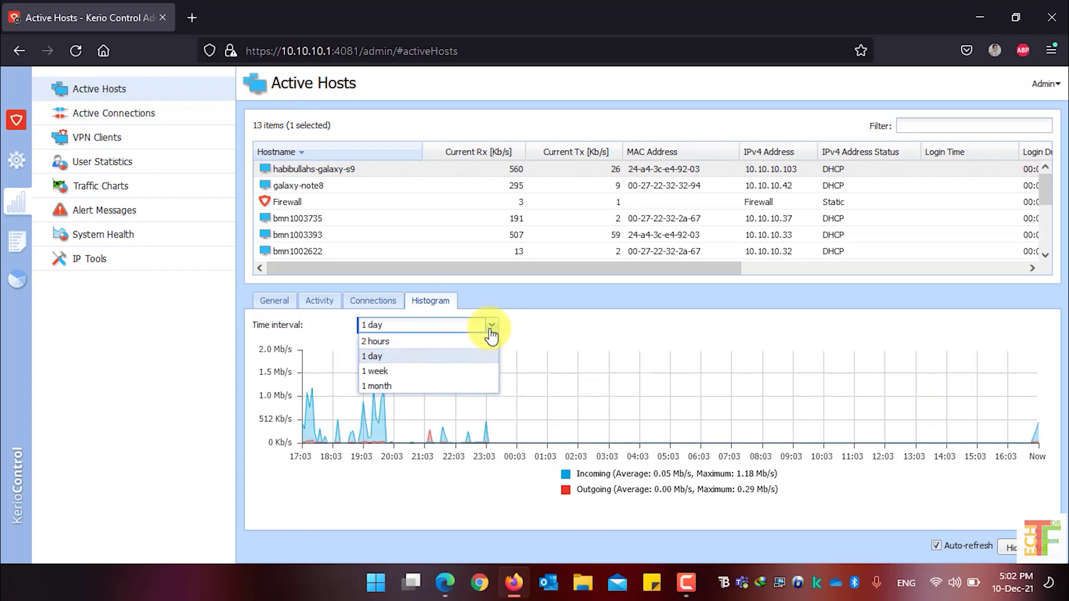
click(453, 372)
click(490, 331)
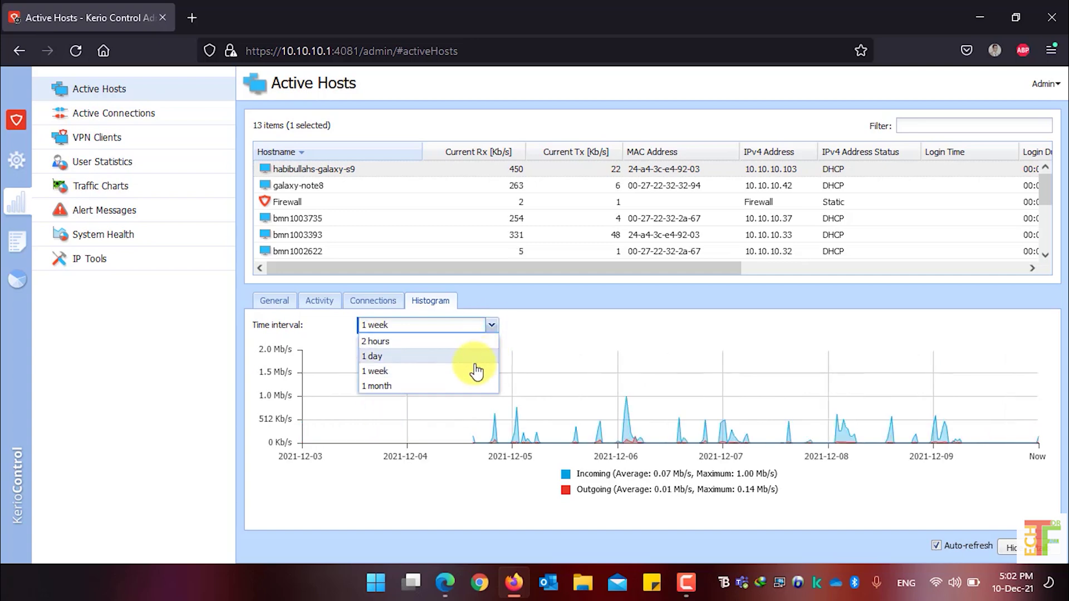
click(466, 386)
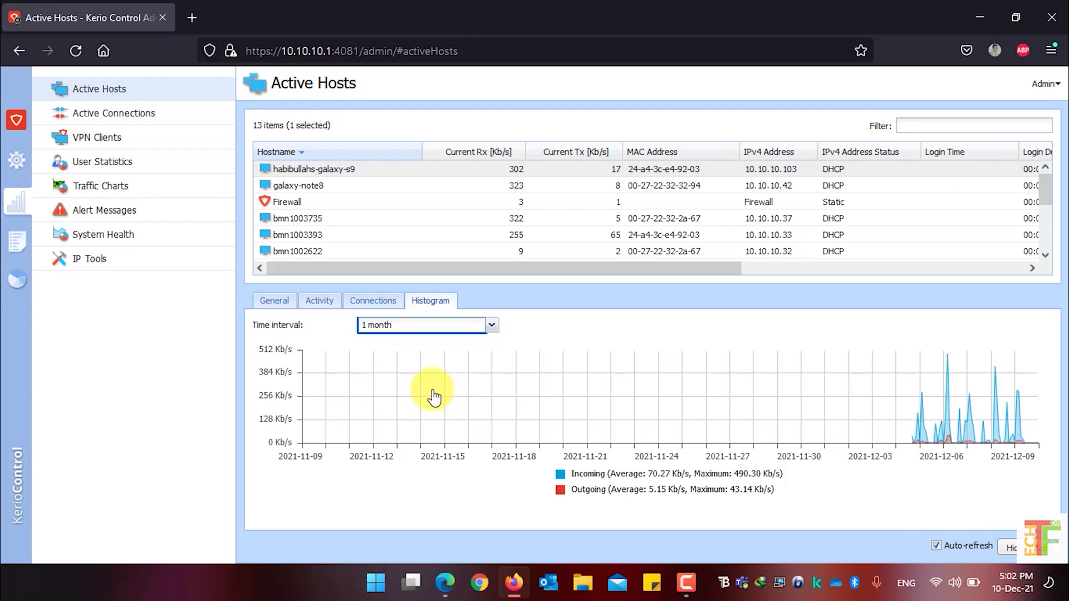
click(279, 302)
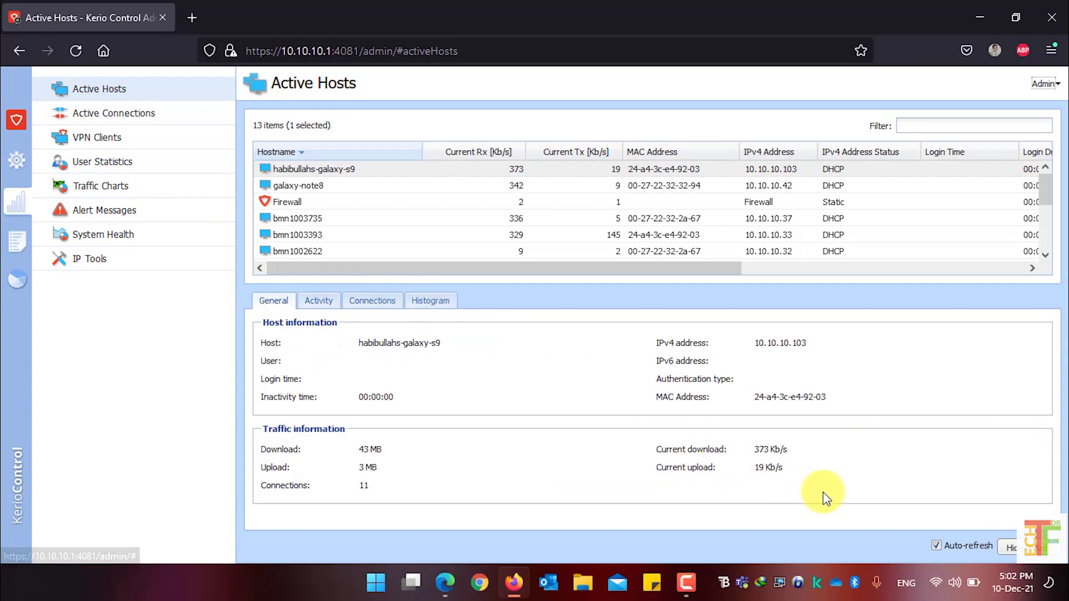
Hide and re-show the host details panel, then open the Active Connections list
click(1012, 547)
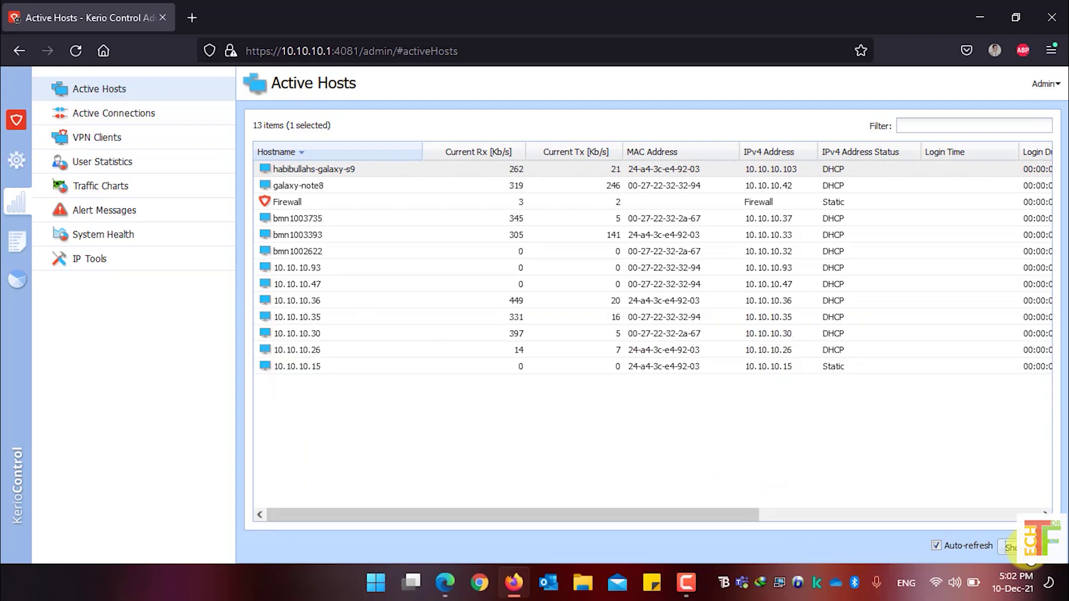
click(1012, 547)
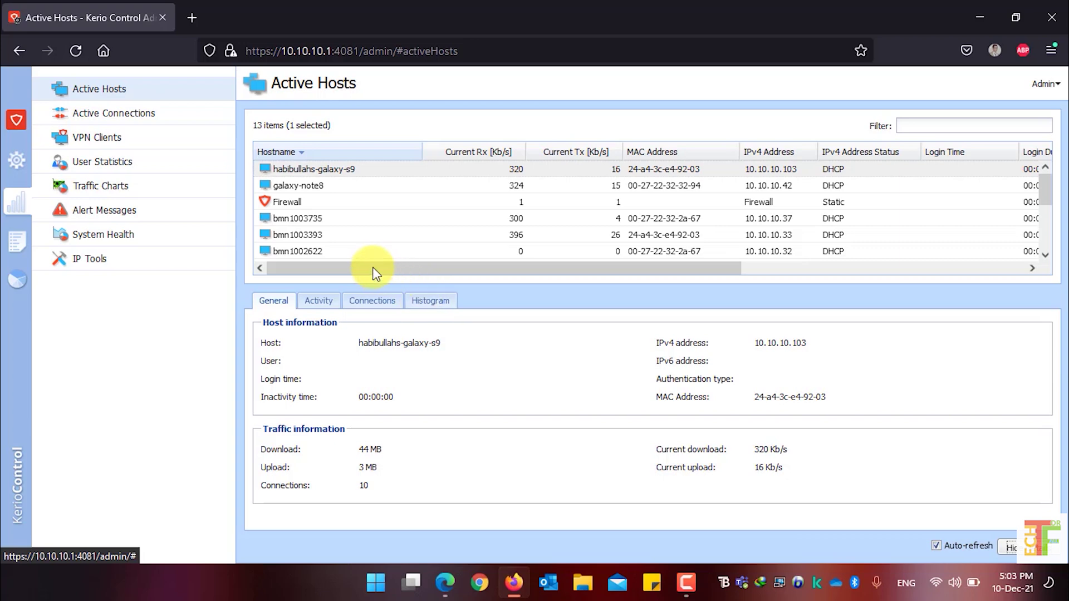
click(130, 124)
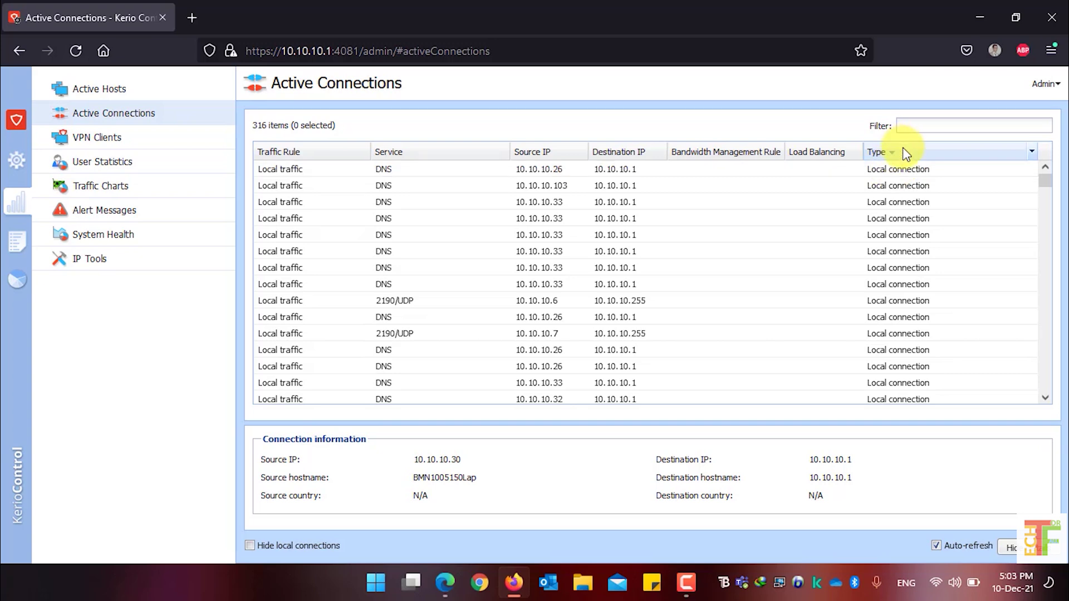
Add Source Country and Destination Country columns, then inspect the 10.10.10.26 DNS connection's details
click(505, 153)
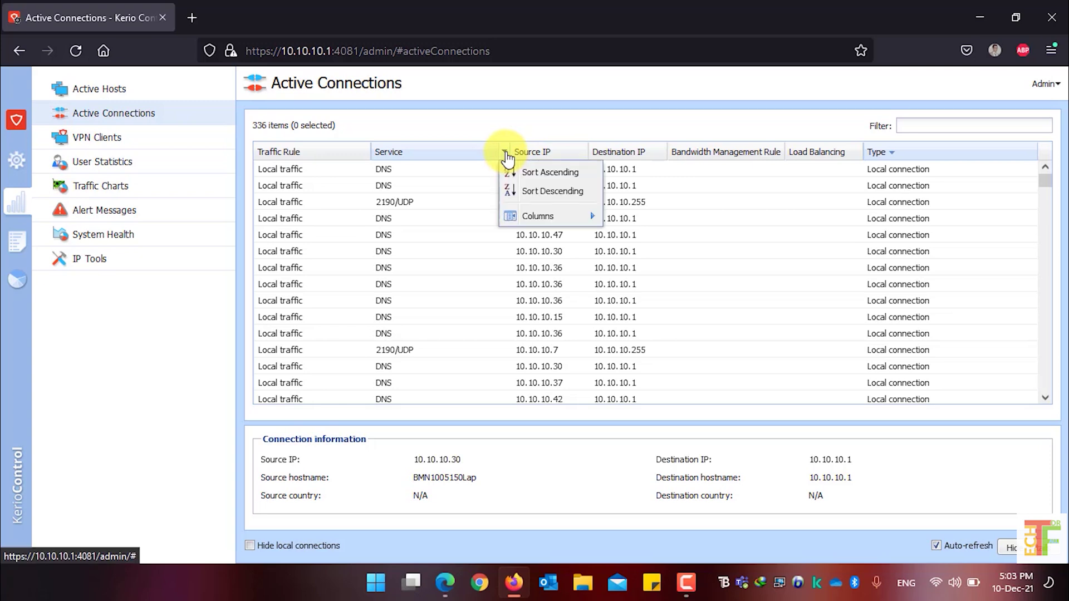
mouse_move(547, 219)
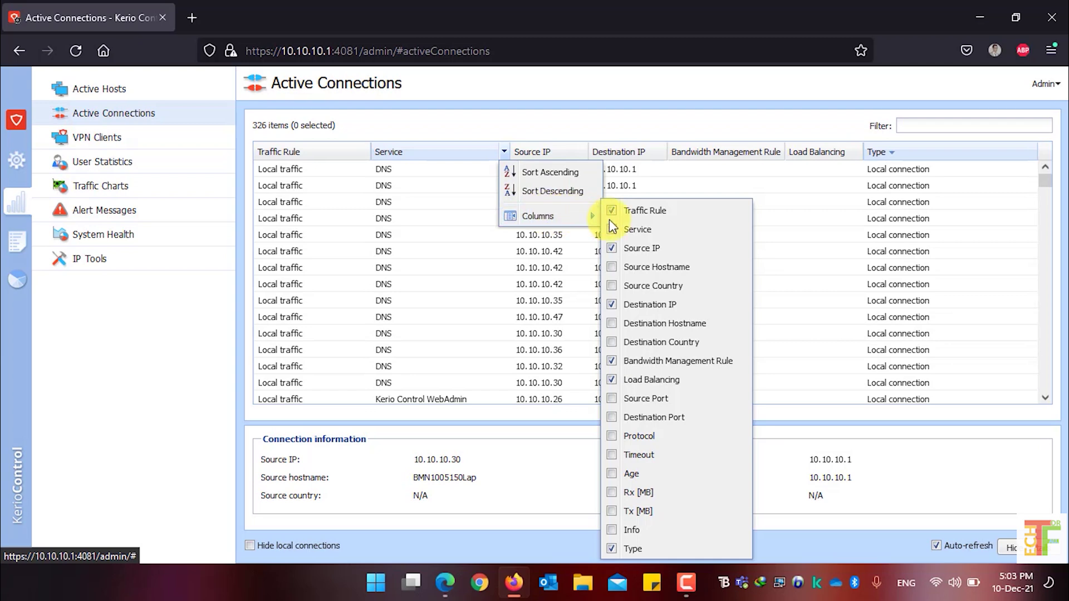
click(644, 289)
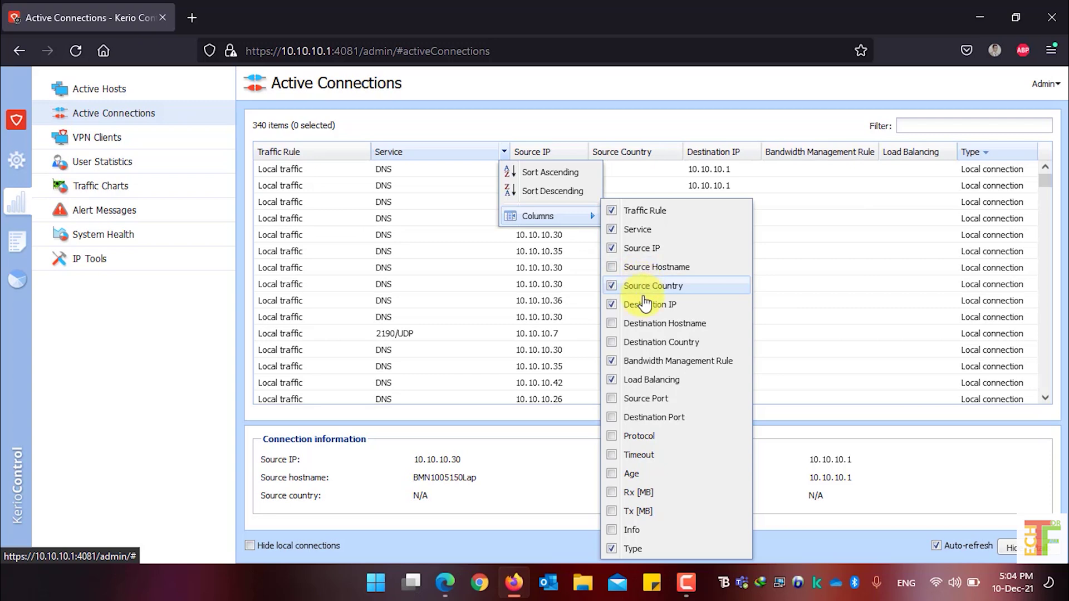
click(651, 345)
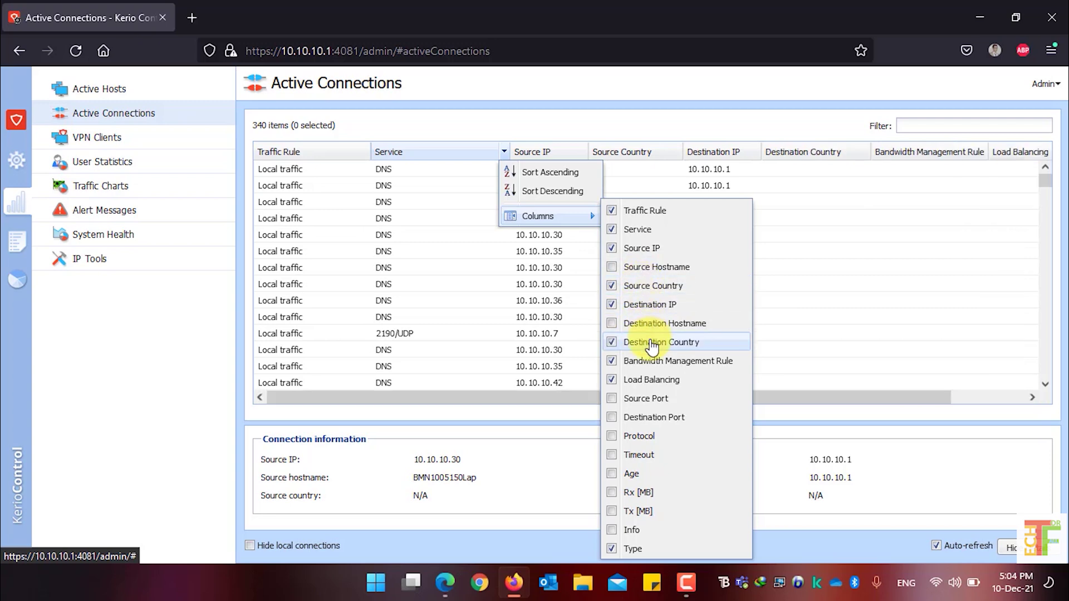
click(634, 127)
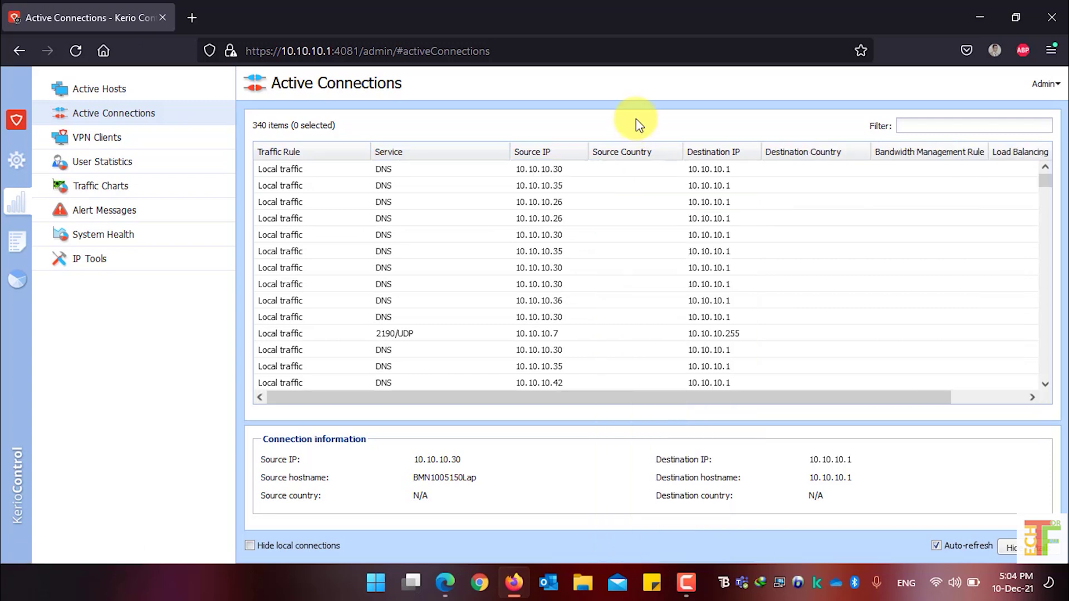
click(645, 170)
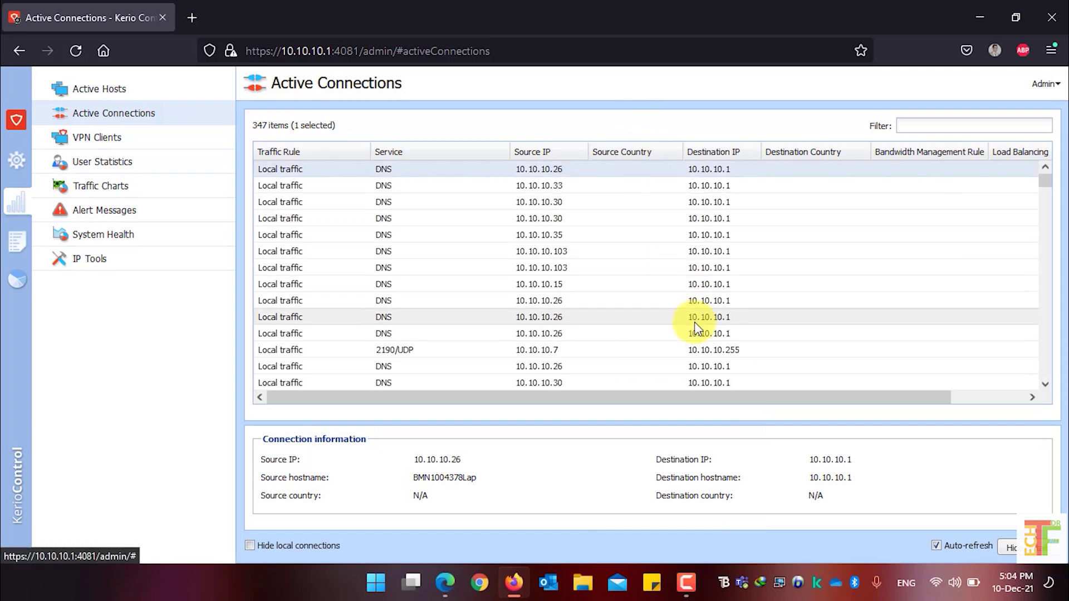
drag(735, 392, 766, 387)
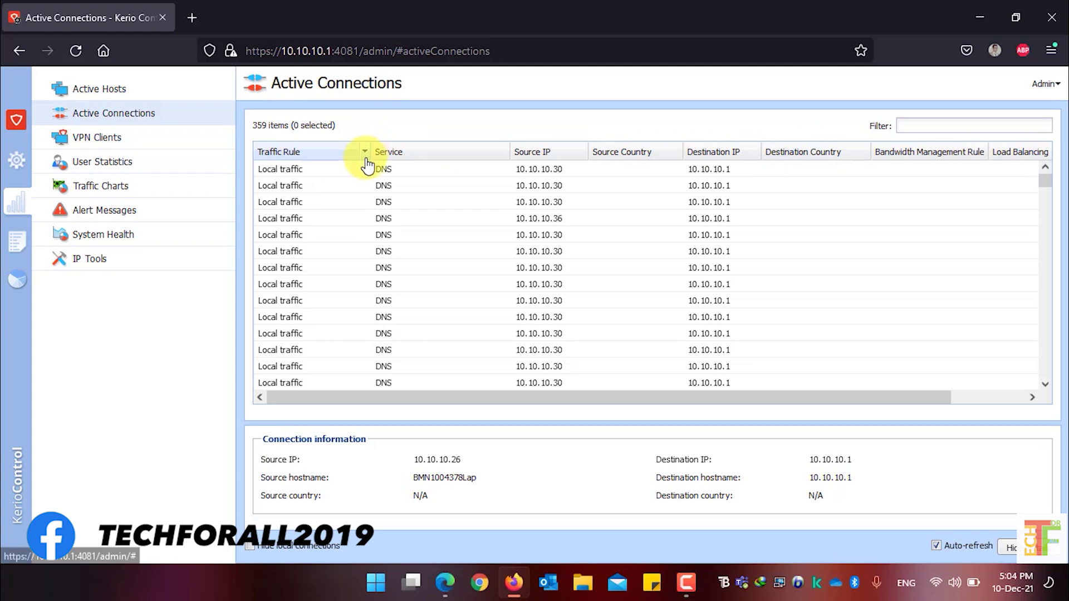
Inspect a DNS connection's details, then sort active connections by Traffic Rule ascending
click(370, 195)
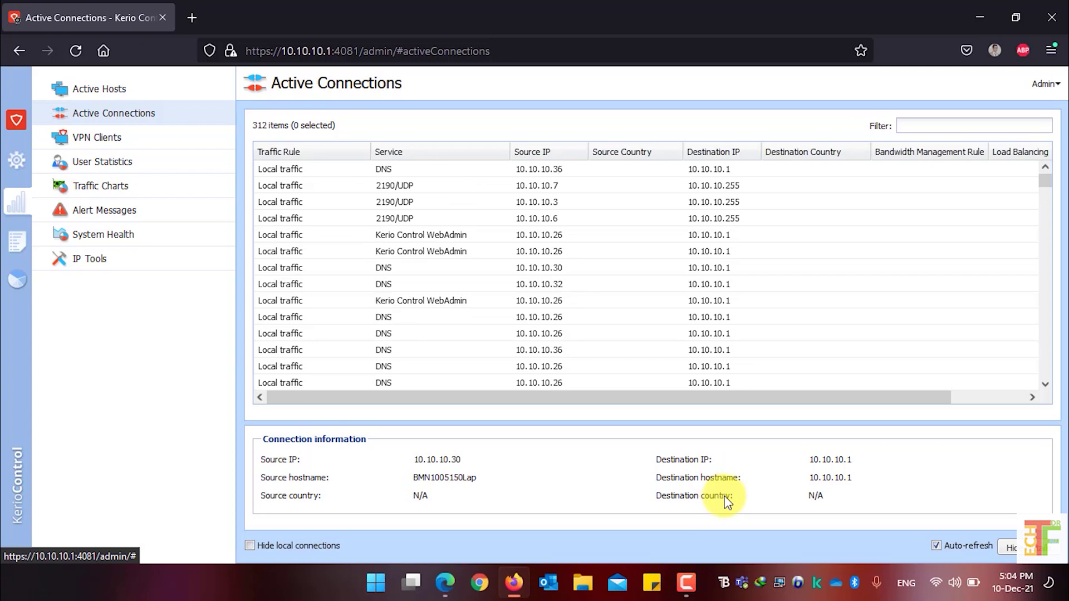
click(1019, 554)
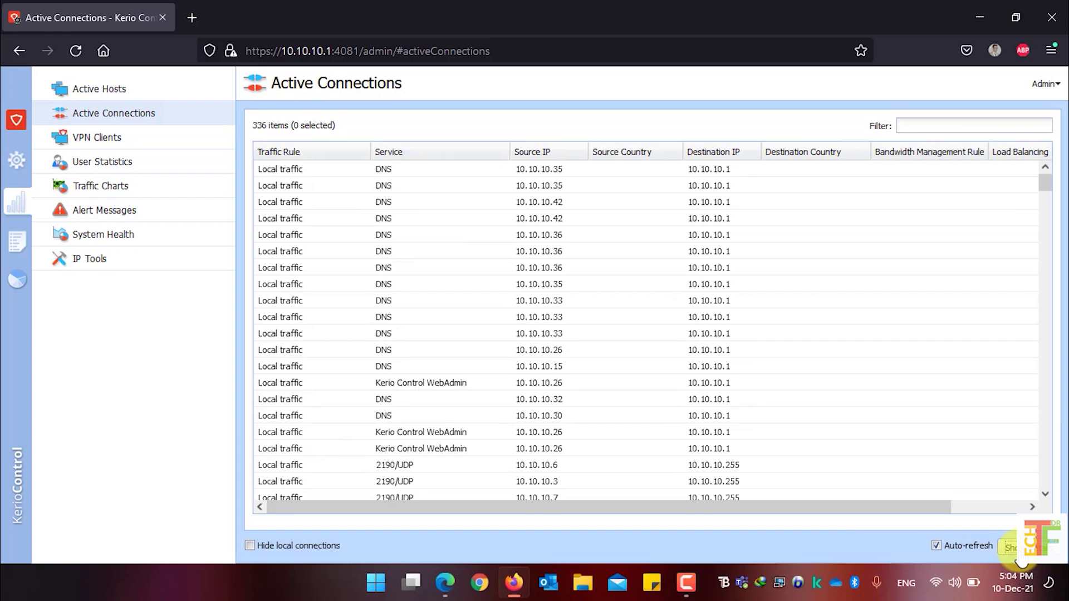
click(1019, 554)
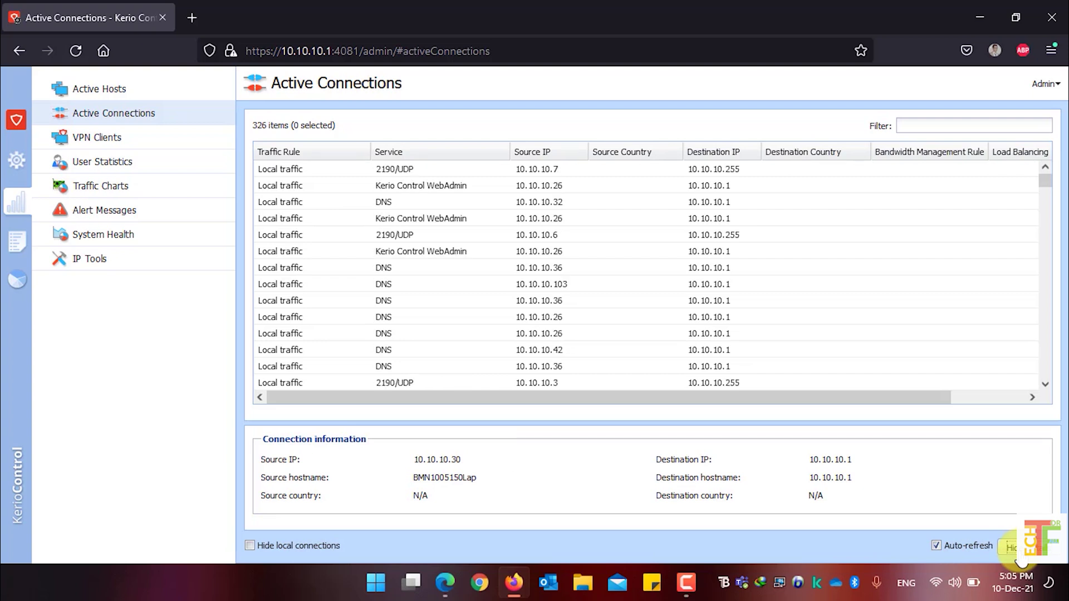
click(350, 150)
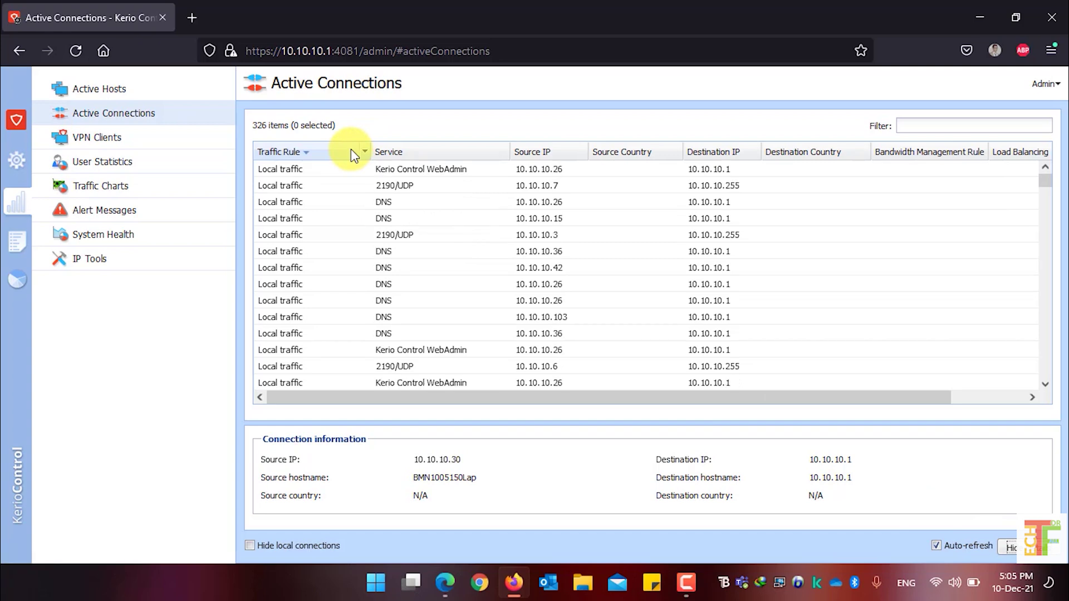
click(351, 150)
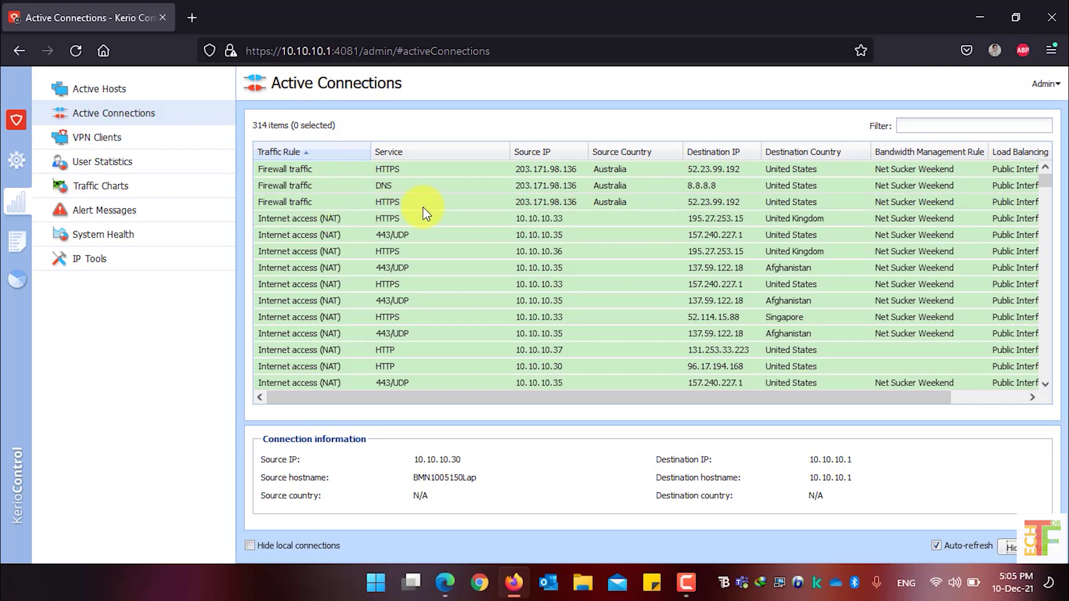
Check a firewall connection, re-sort by traffic rule, toggle local connections, and go to VPN Clients
click(625, 171)
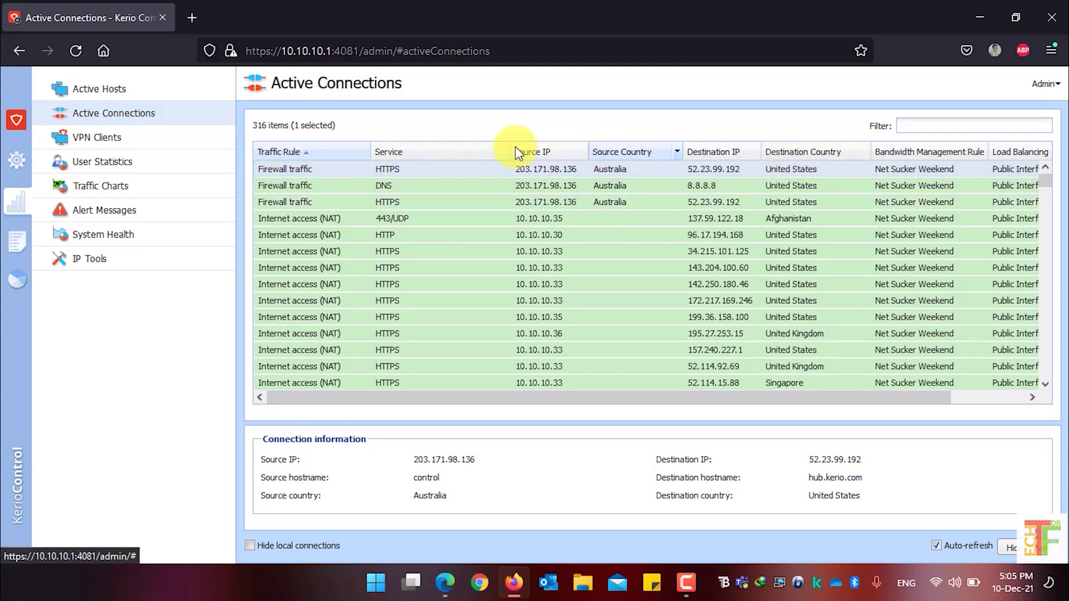
click(339, 151)
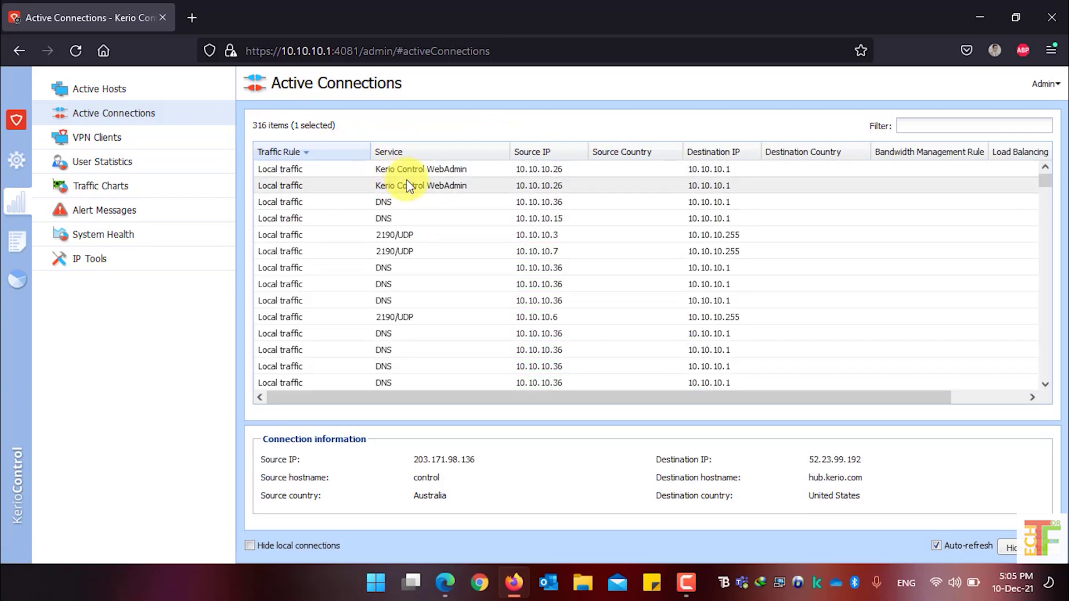
click(306, 546)
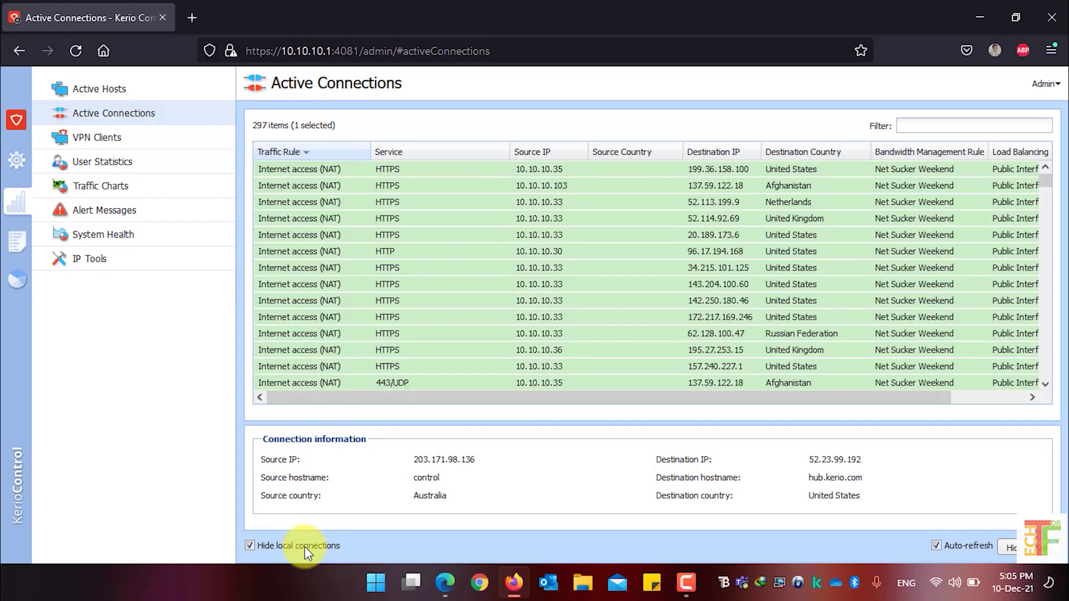
click(305, 547)
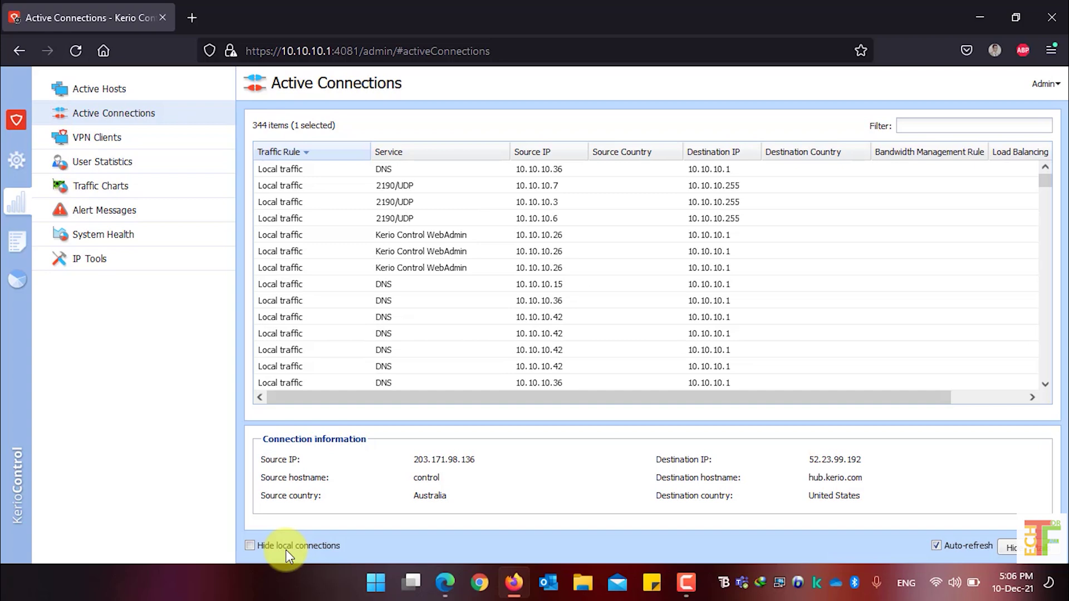
click(132, 143)
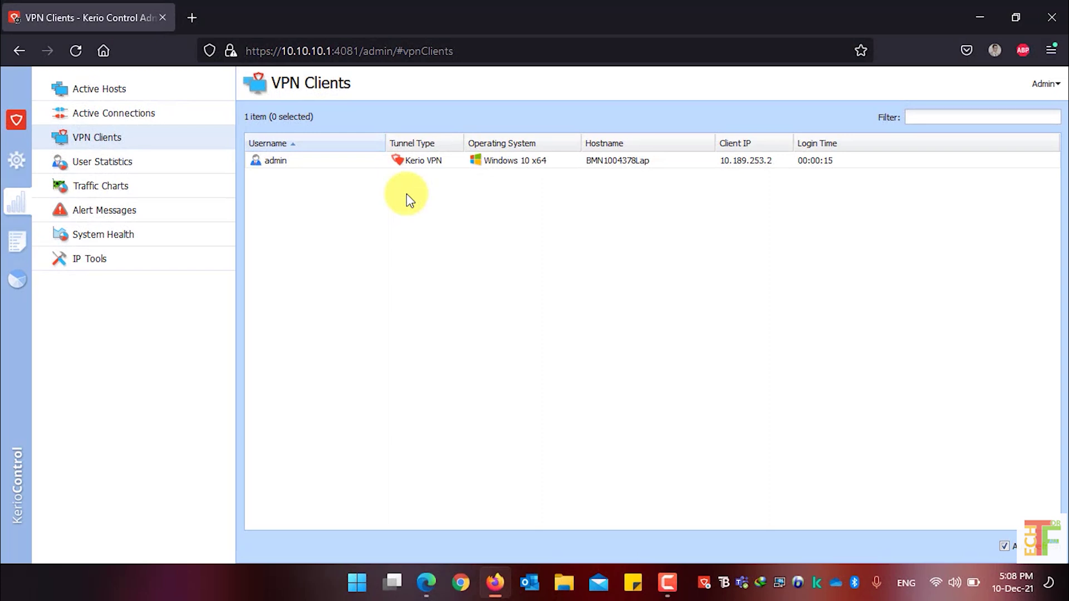
Select the admin VPN client, then go to User Statistics
click(394, 167)
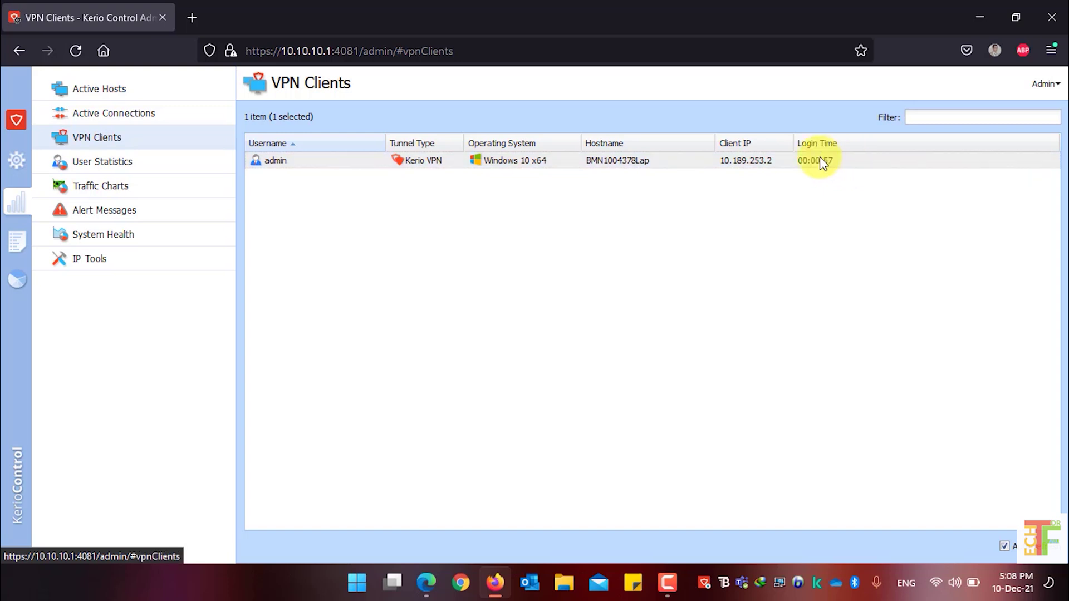
click(178, 173)
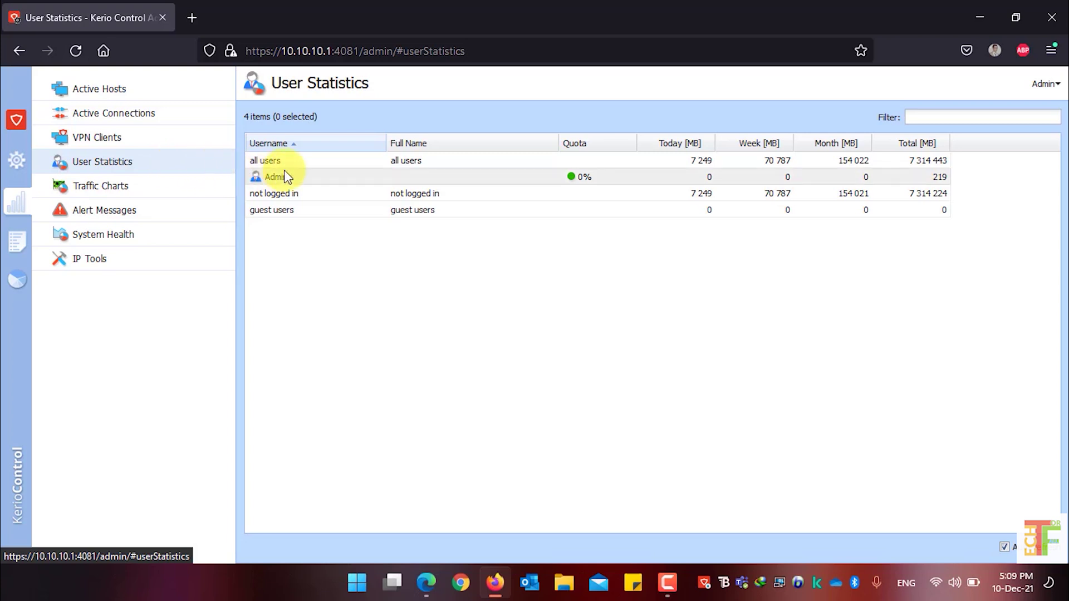
Review the Admin and all-users traffic totals, then go to Traffic Charts
click(296, 180)
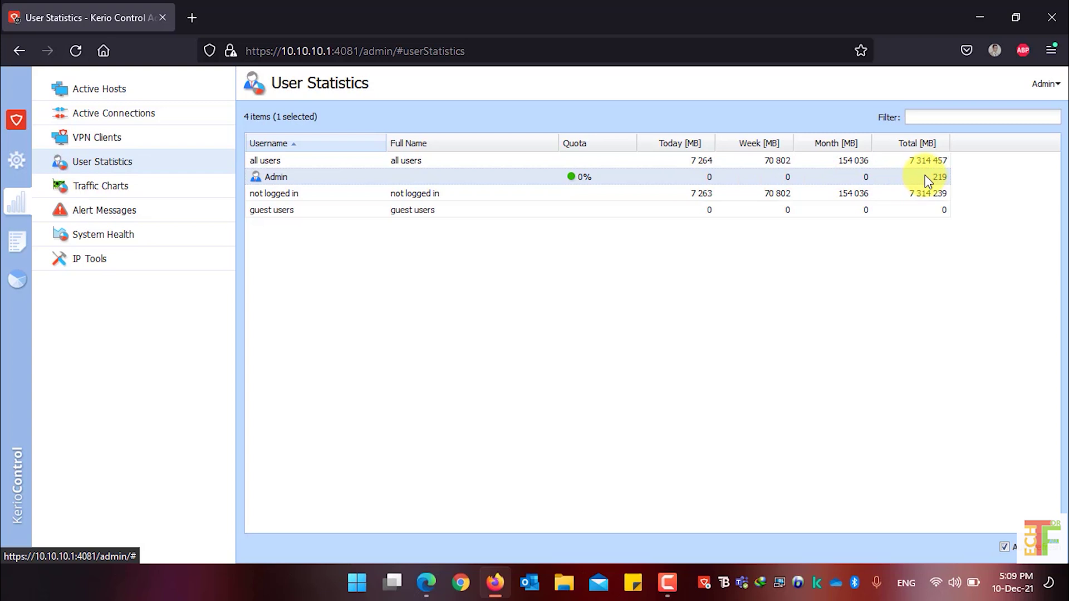
click(547, 164)
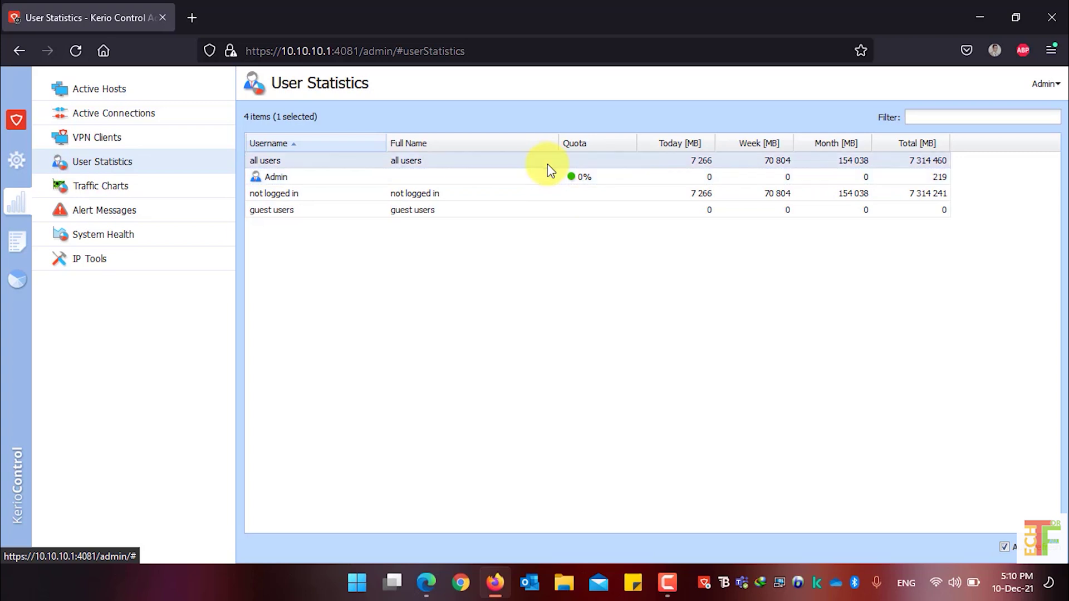
mouse_move(695, 167)
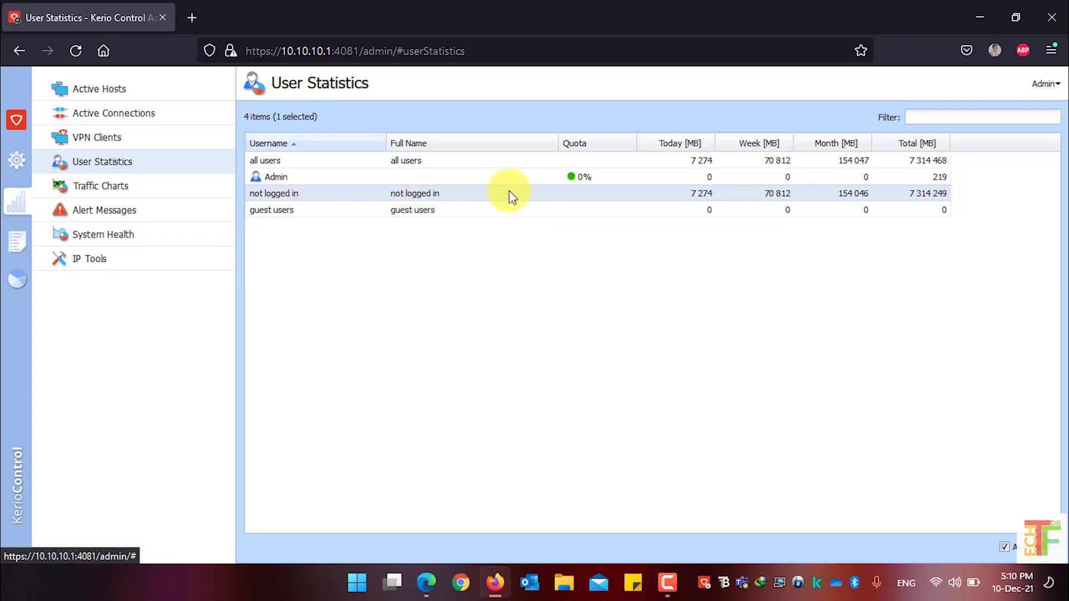
mouse_move(692, 198)
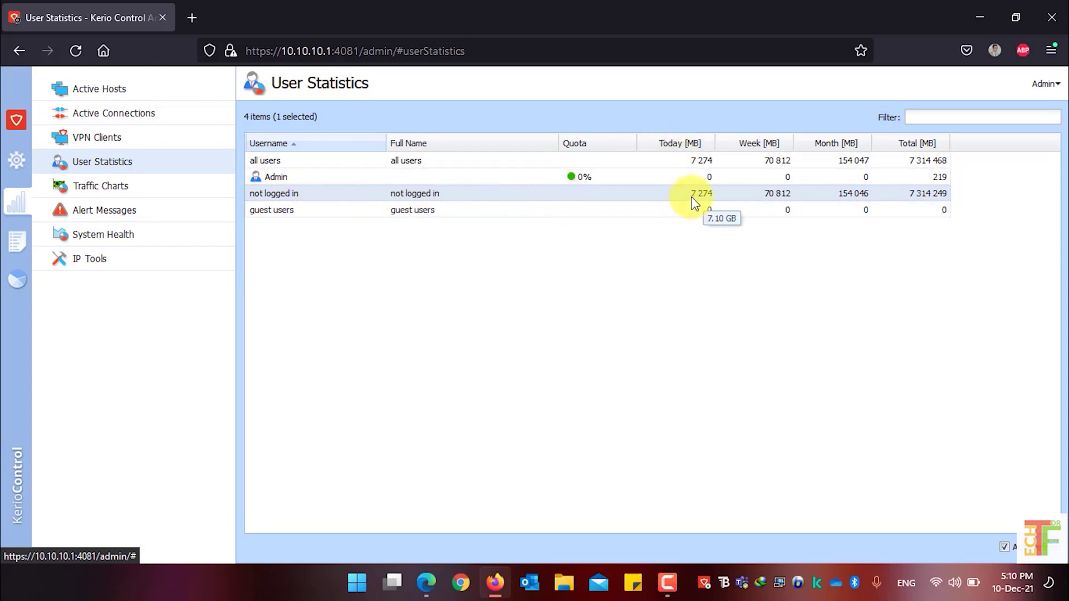
click(166, 202)
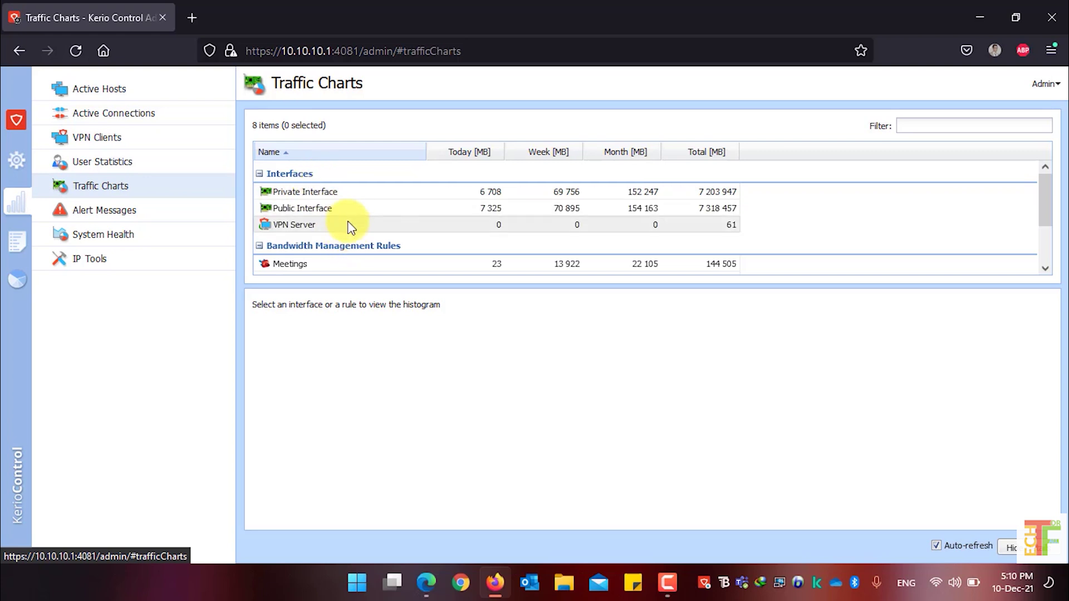
Chart Private Interface, Public Interface and VPN Server traffic, ending on Public Interface
click(362, 191)
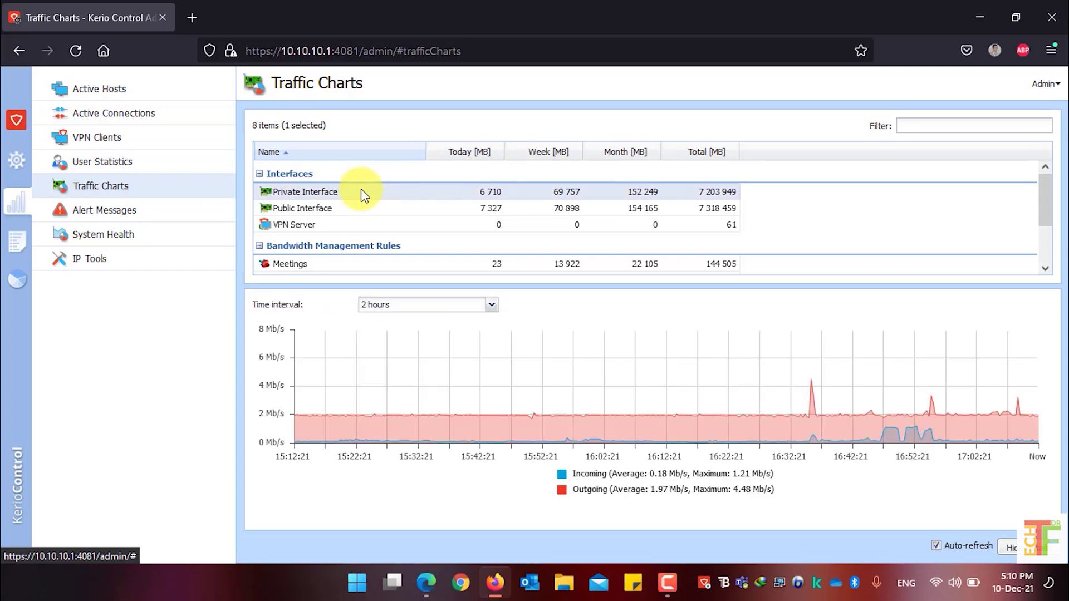
click(367, 208)
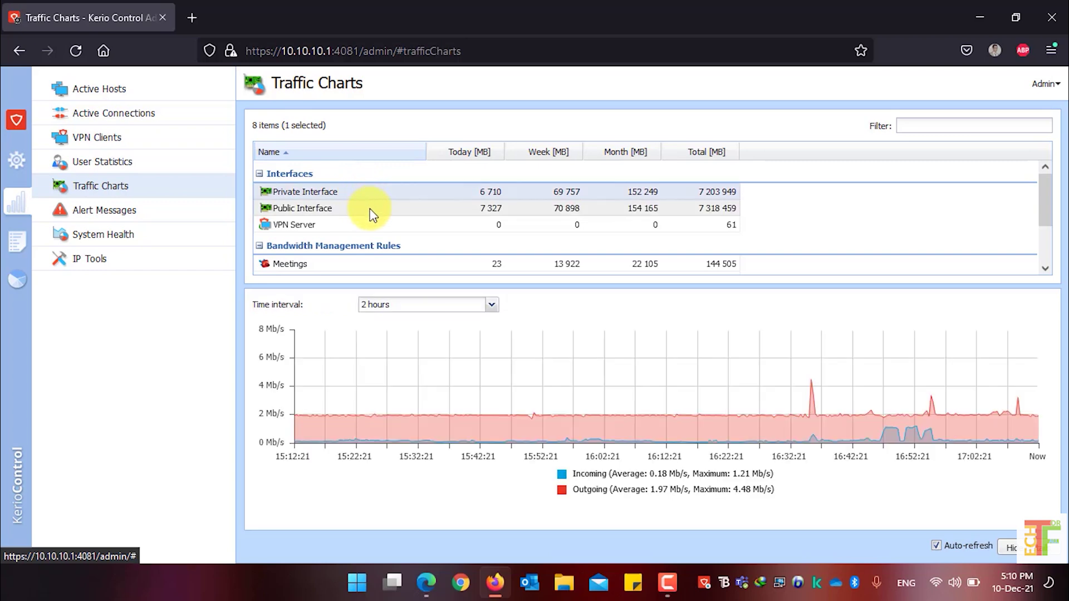
click(389, 226)
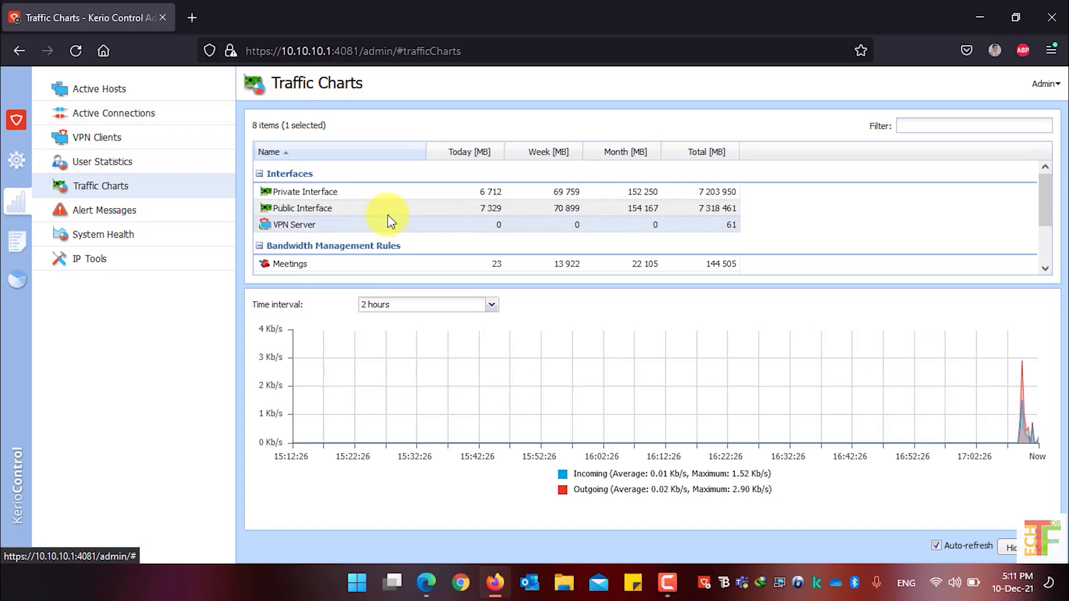
click(387, 215)
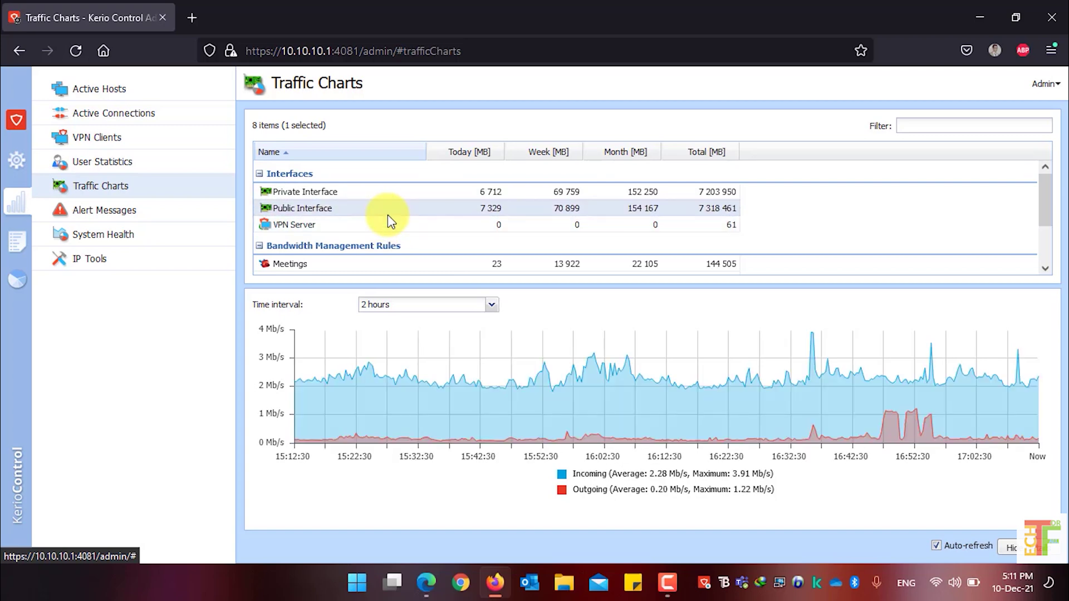
Set the chart interval to last day, week, then month, and hide the chart
click(440, 301)
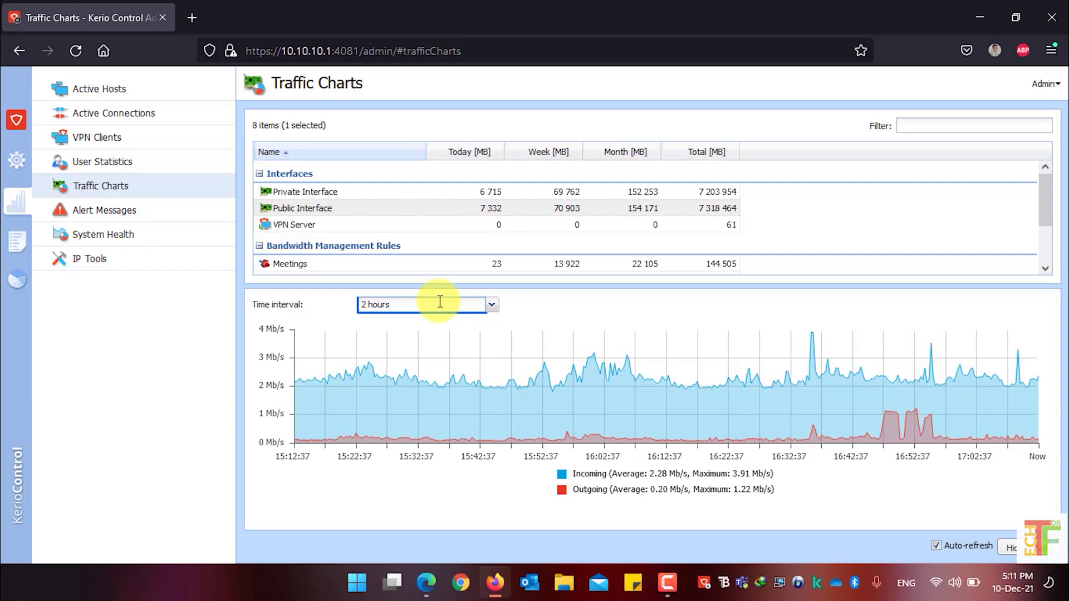
click(440, 302)
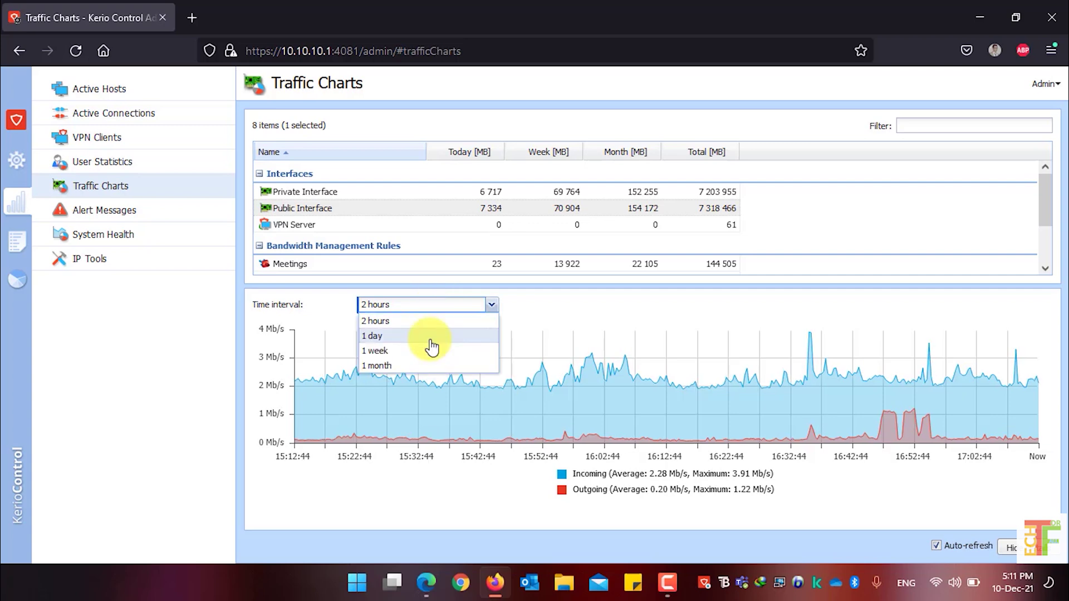
click(432, 337)
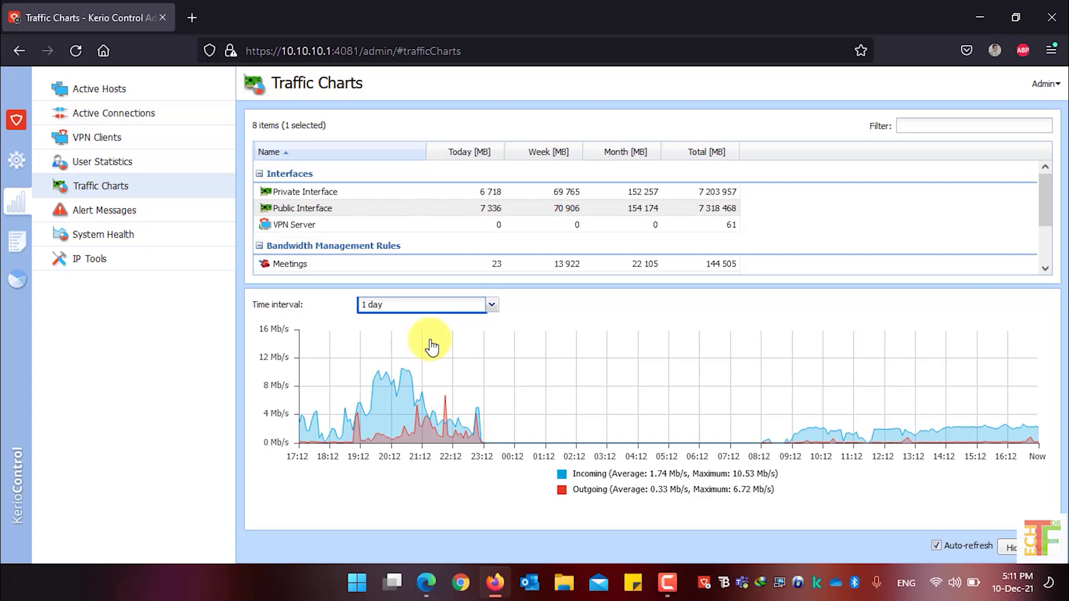
click(489, 304)
click(461, 351)
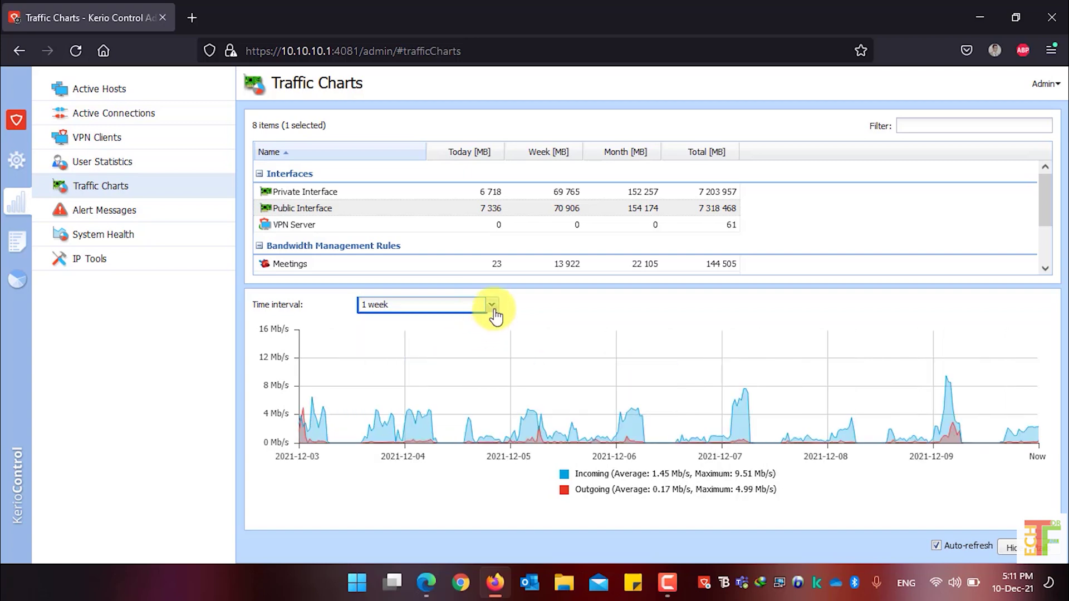
click(492, 307)
click(473, 366)
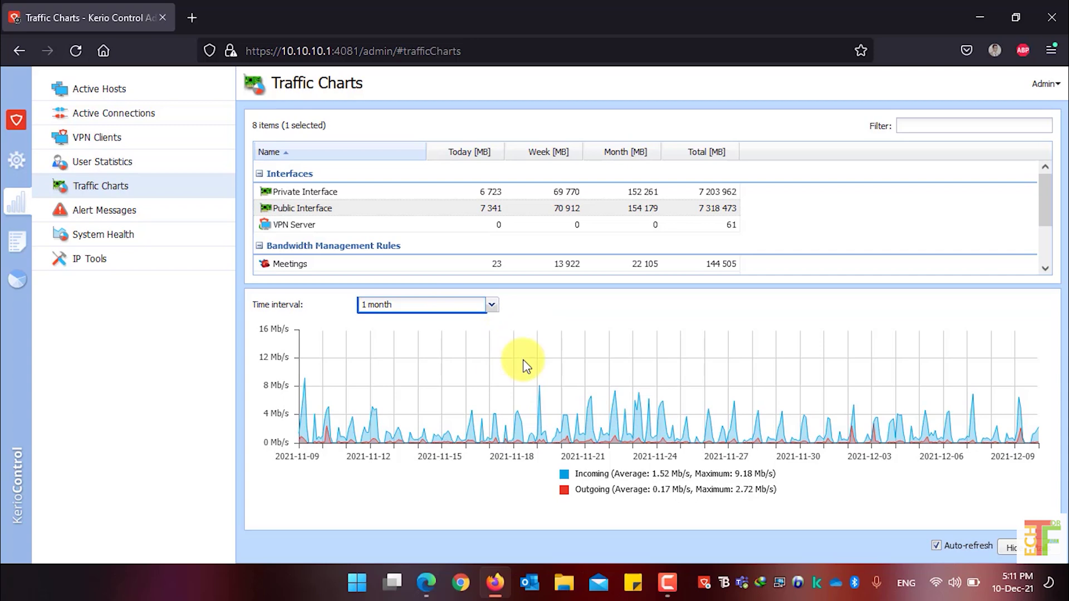
click(936, 546)
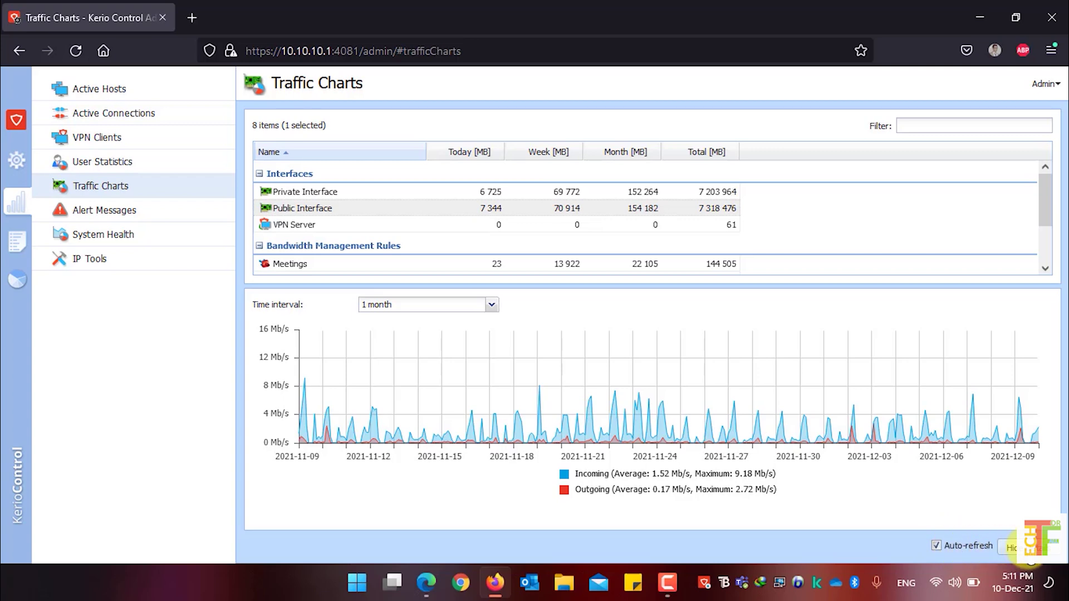
click(1012, 548)
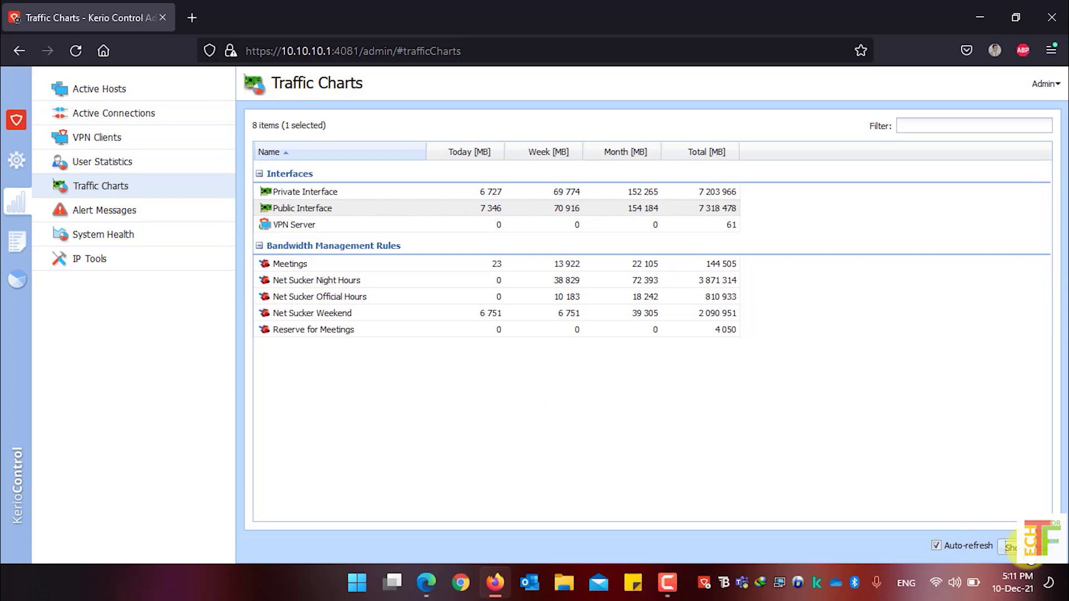
Restore the chart and view Reserve for Meetings and the three Net Sucker rules' traffic
click(1011, 548)
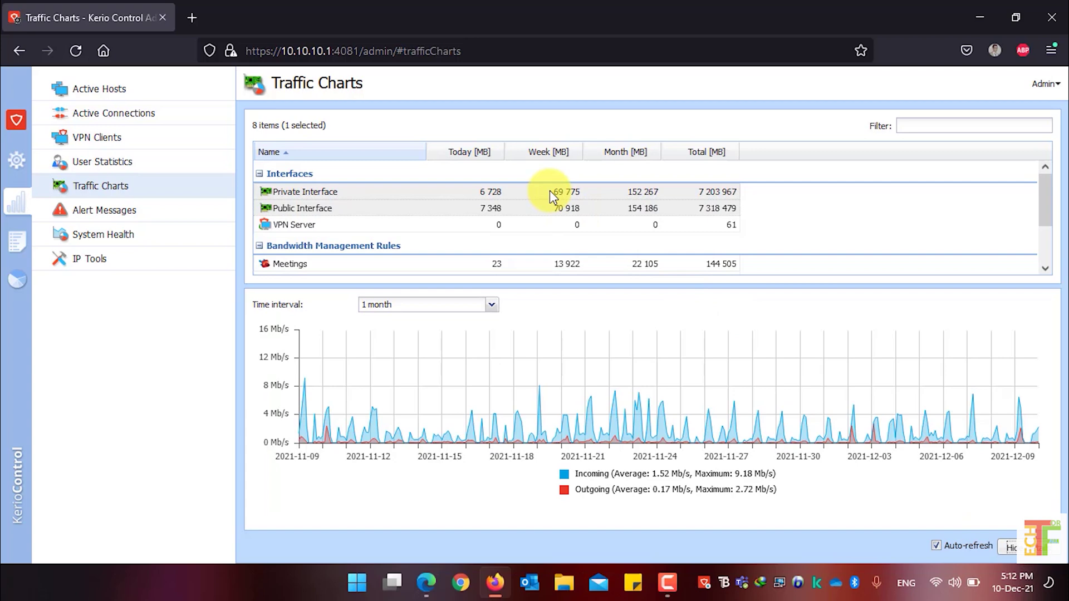
scroll(551, 192, down, 2)
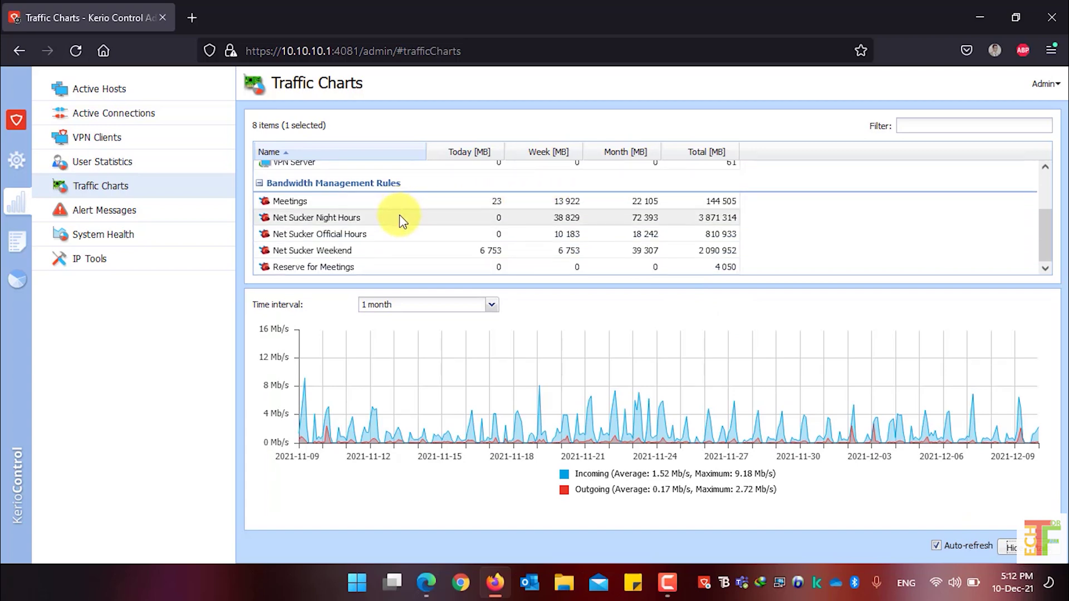
click(382, 270)
click(382, 251)
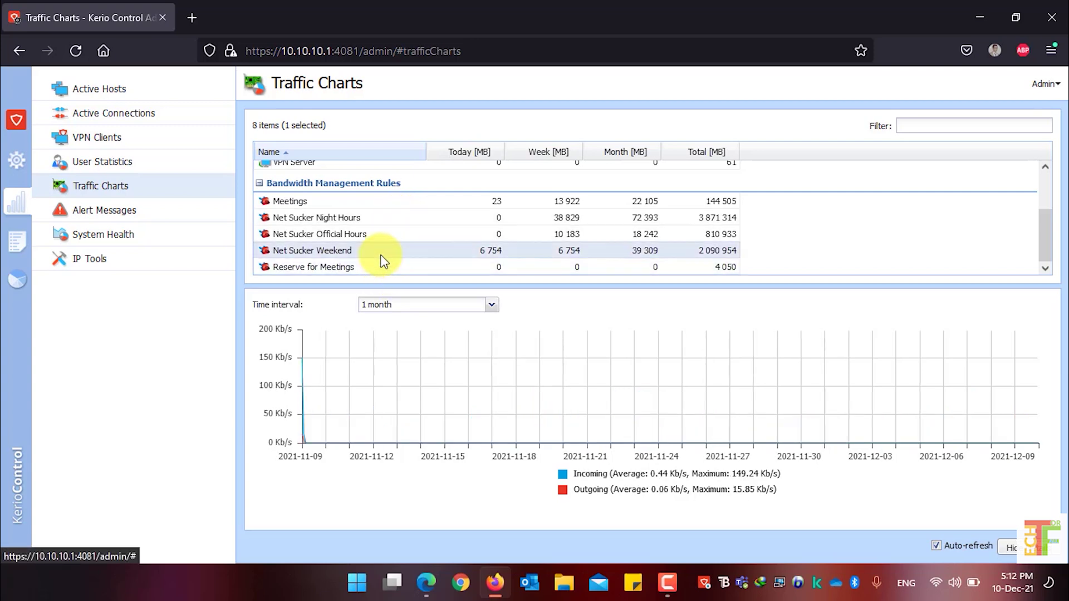
click(383, 234)
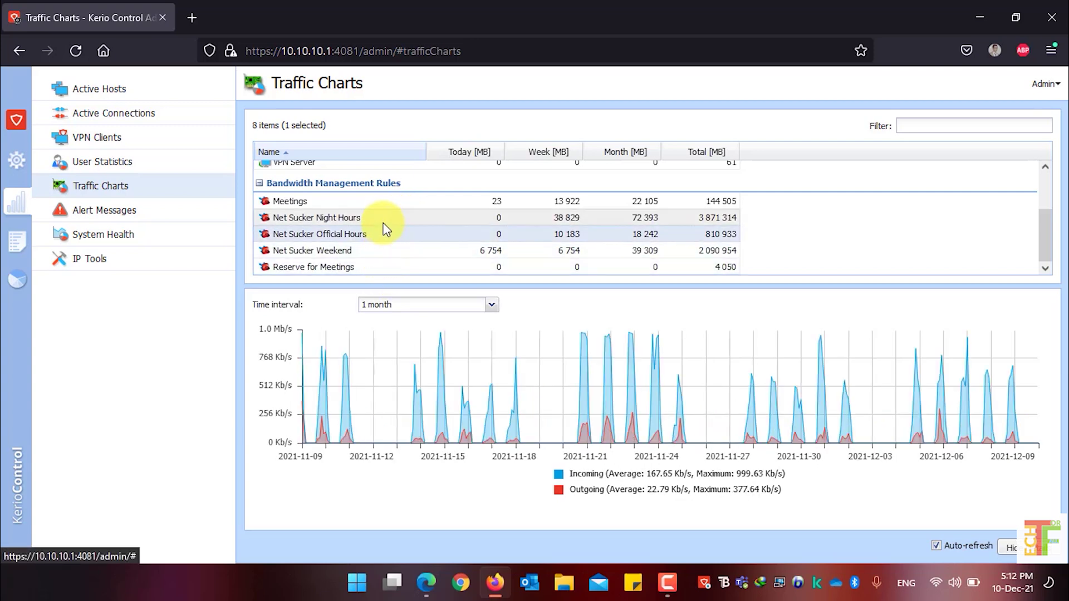
click(374, 217)
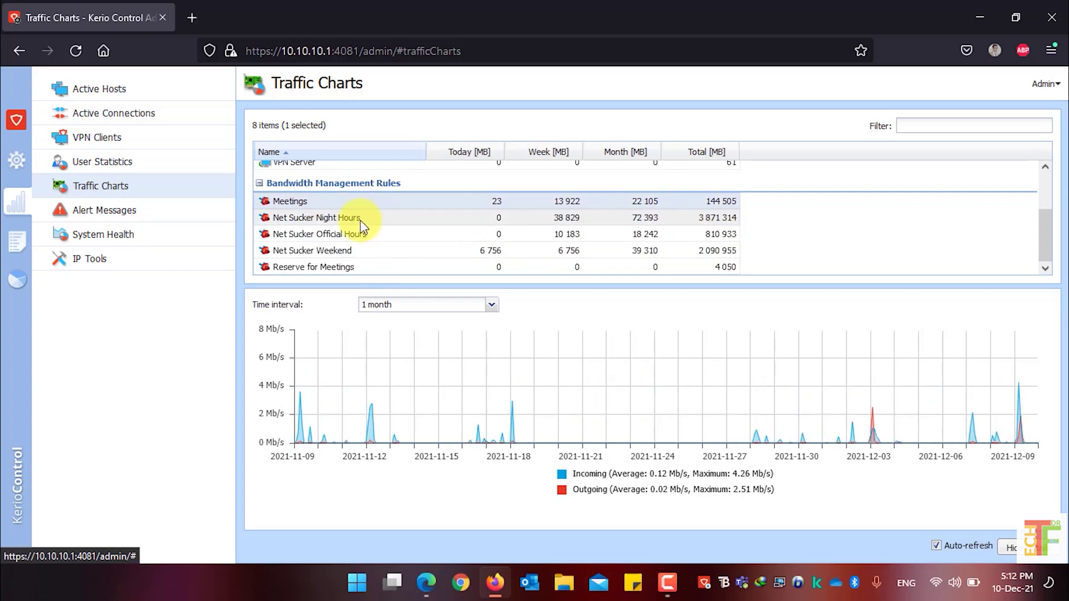
click(198, 220)
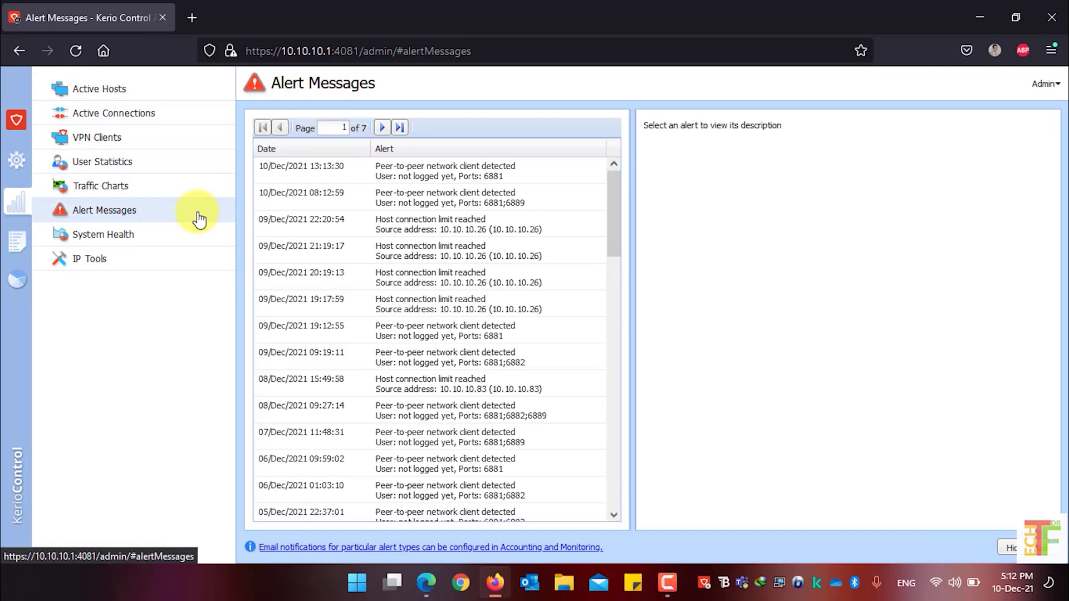
Read the latest peer-to-peer alert and the 09/Dec/2021 21:19:17 connection limit alert details
click(327, 177)
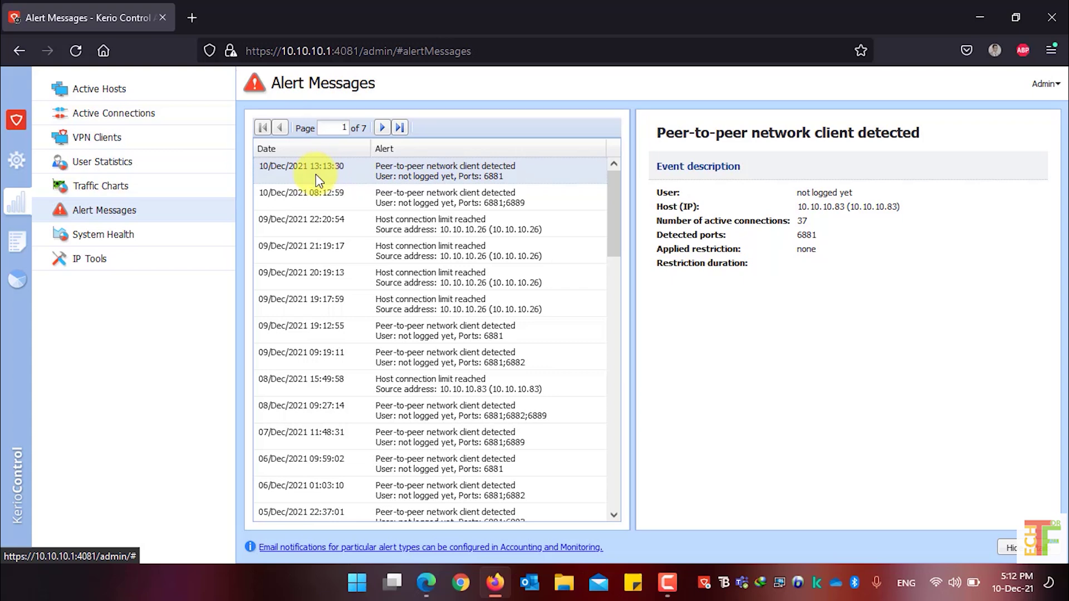
click(326, 248)
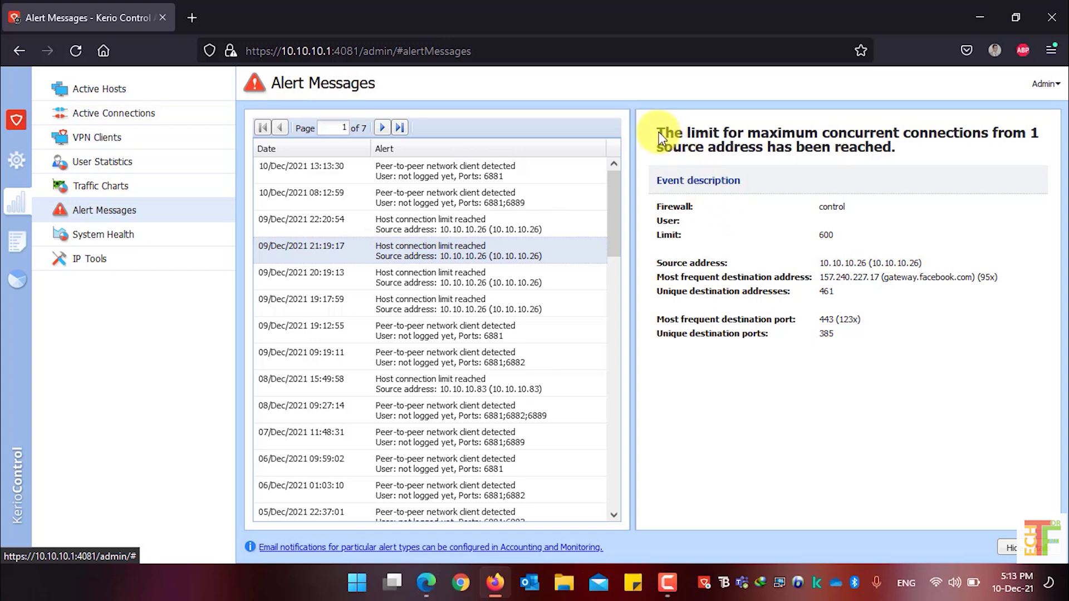
drag(660, 139, 898, 150)
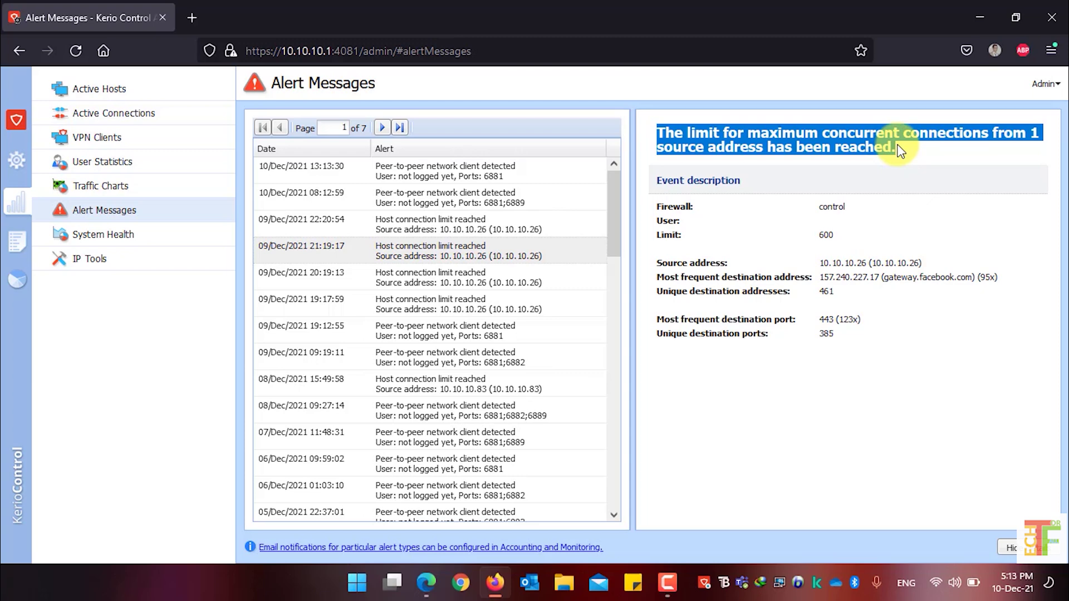
click(138, 246)
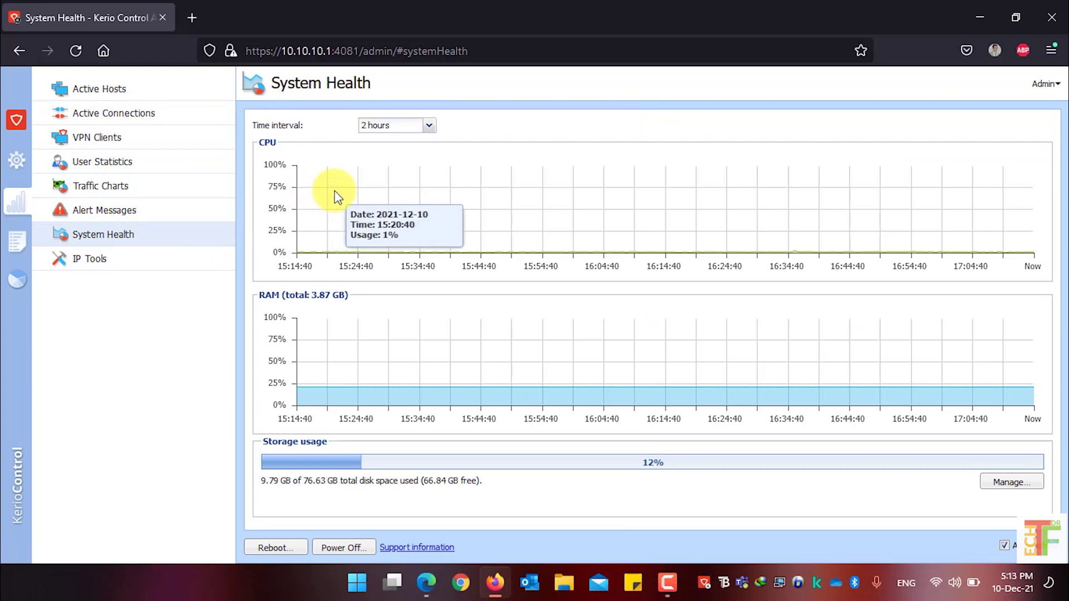
Show System Health charts over 1 day, 1 week, then 1 month, and open the storage breakdown
mouse_move(397, 344)
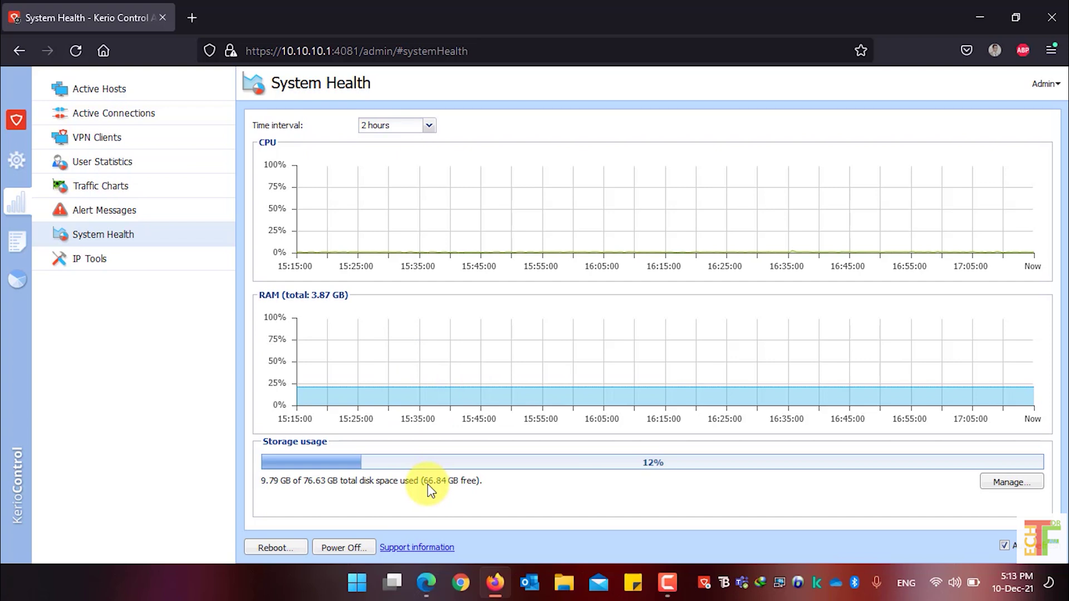
click(427, 128)
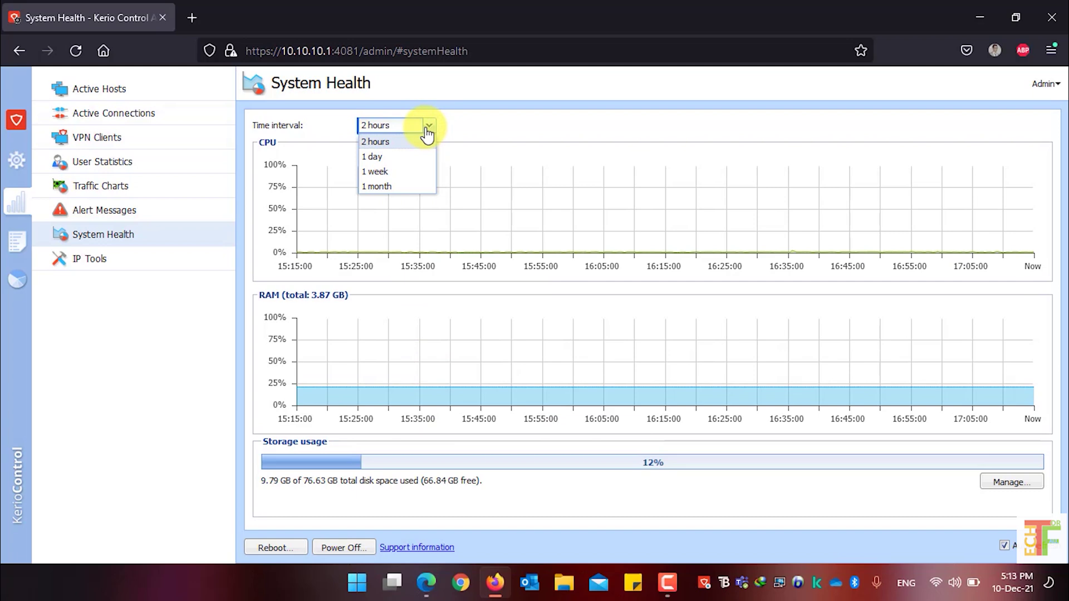
click(429, 157)
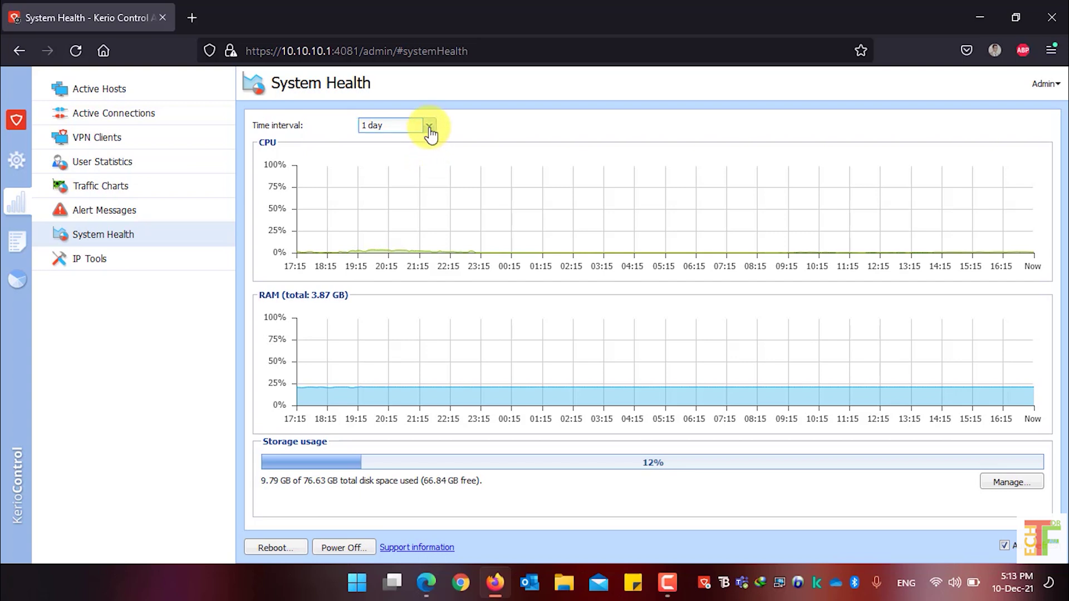
click(428, 126)
click(422, 173)
click(429, 127)
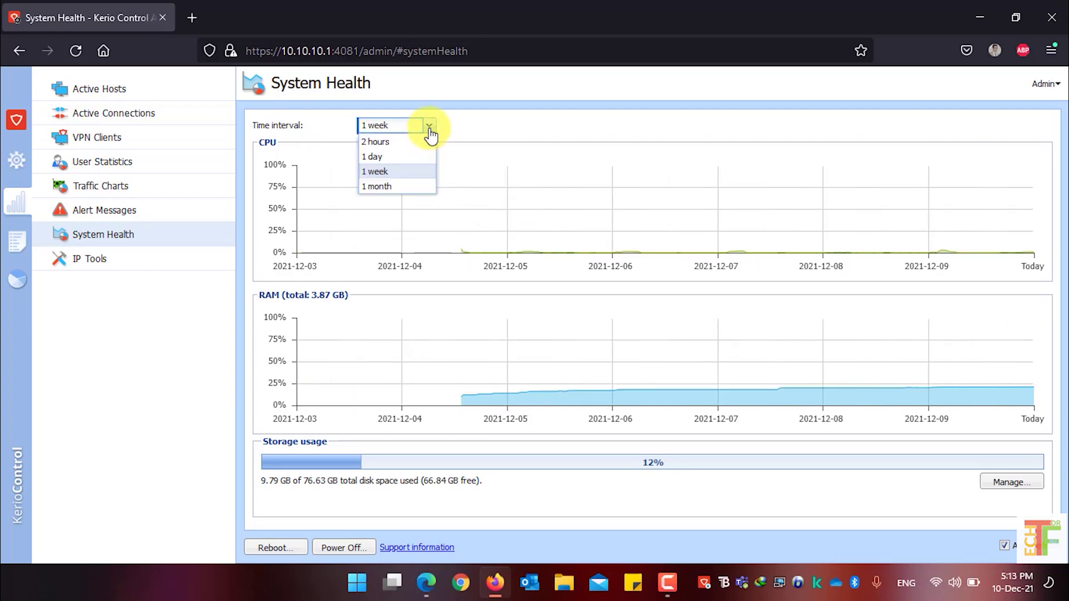
click(425, 187)
key(Tab)
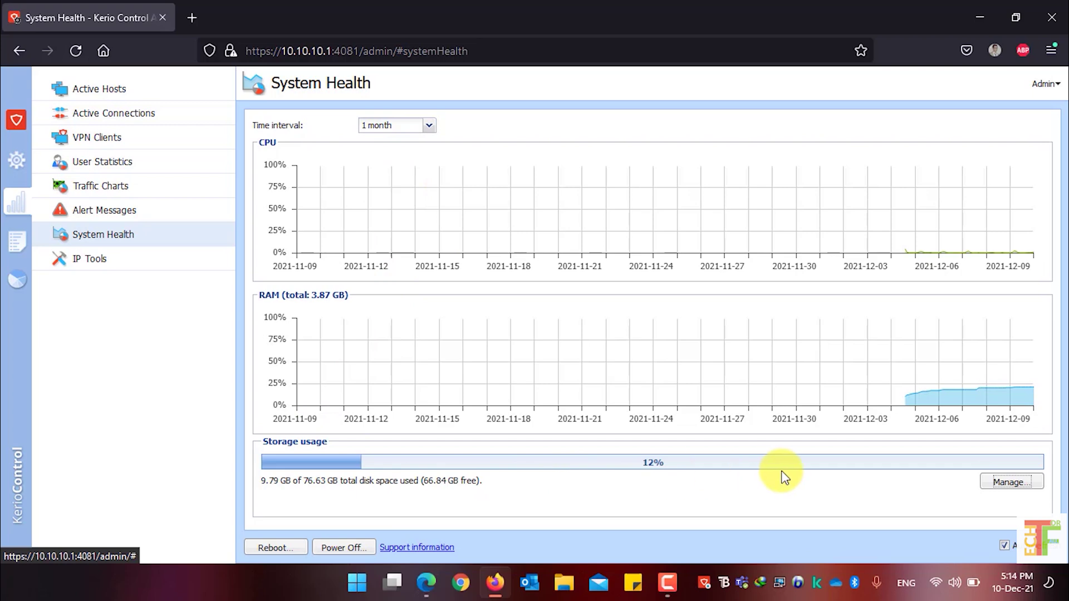
click(1005, 484)
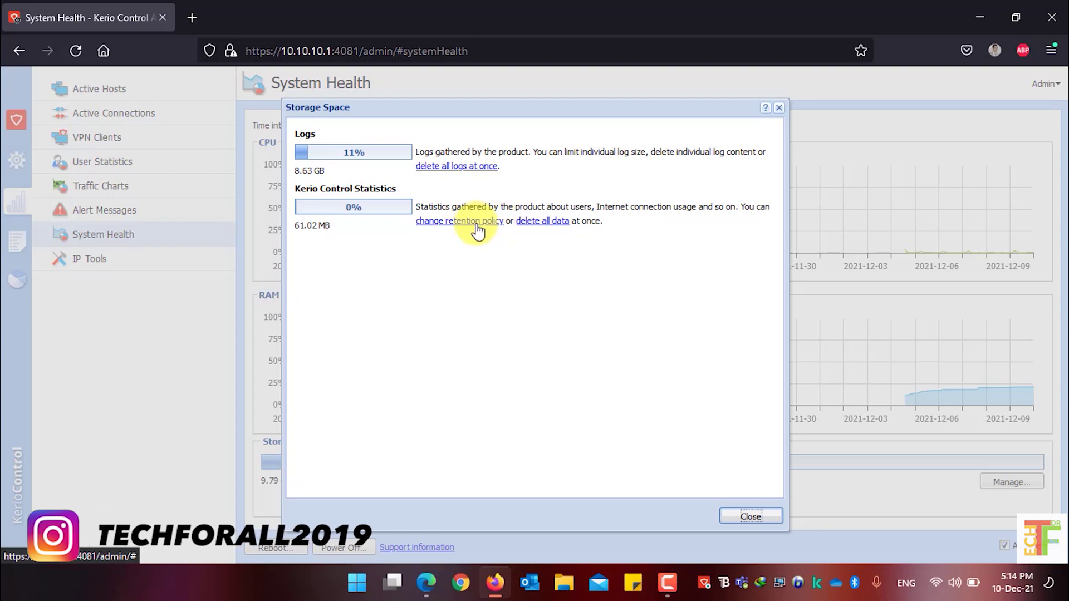
click(746, 519)
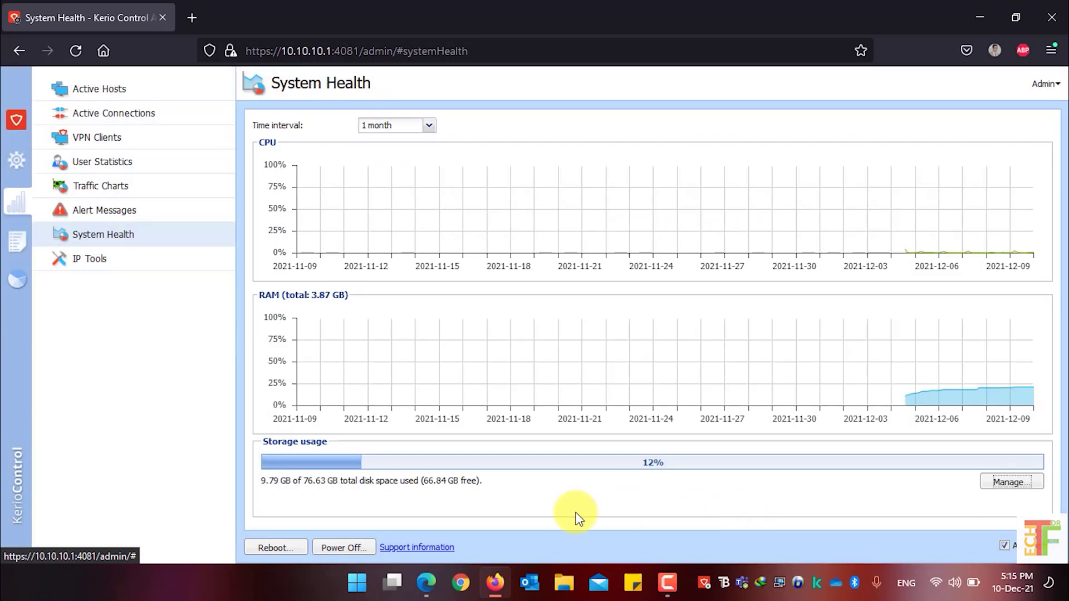
Decline both the server reboot and power-off confirmations, then go to IP Tools
click(281, 549)
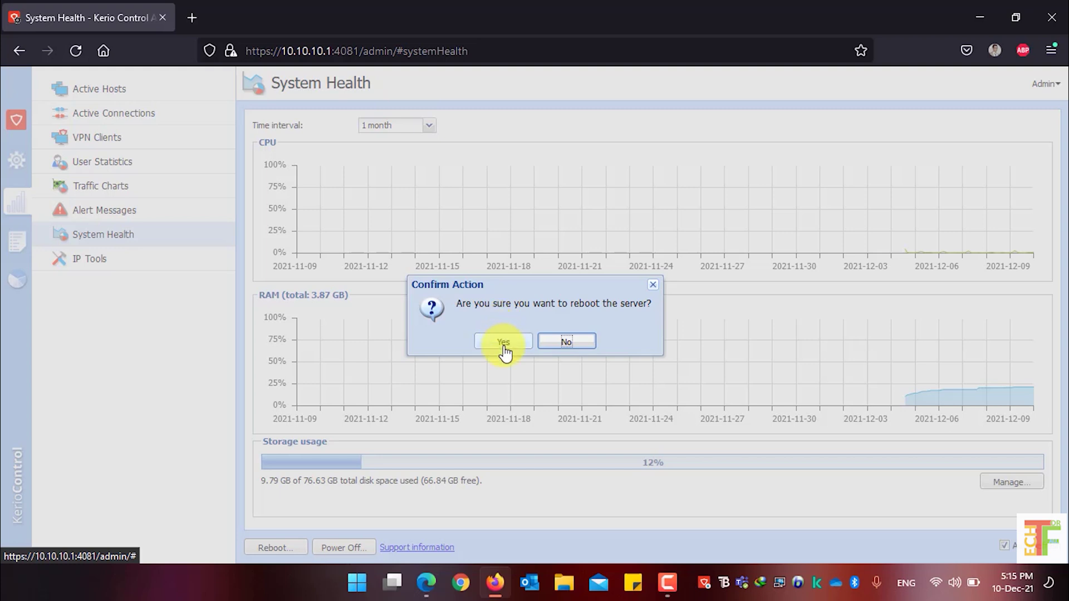
click(567, 342)
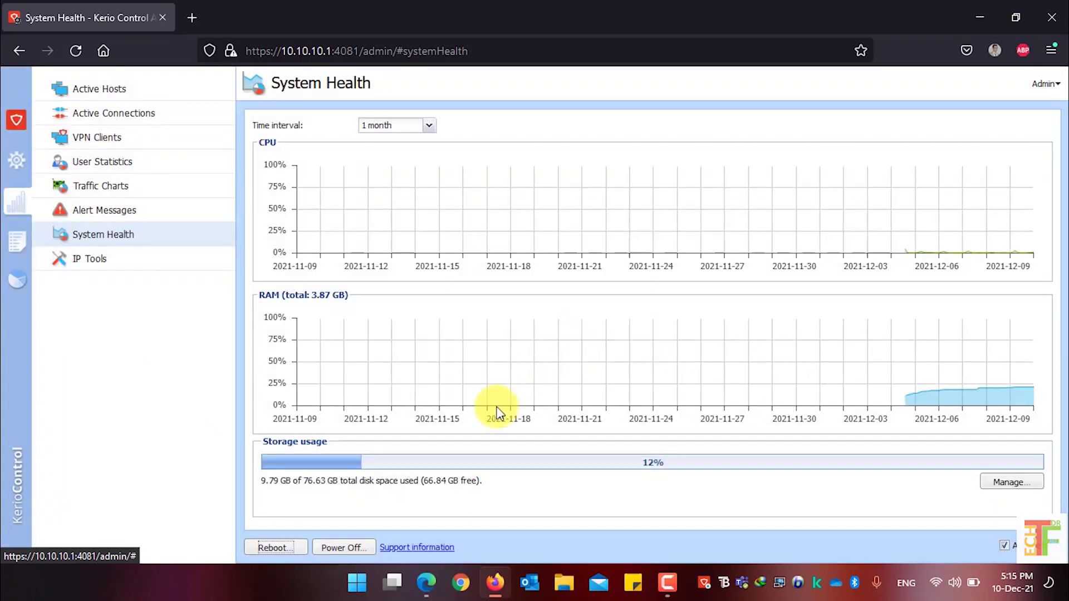
click(352, 551)
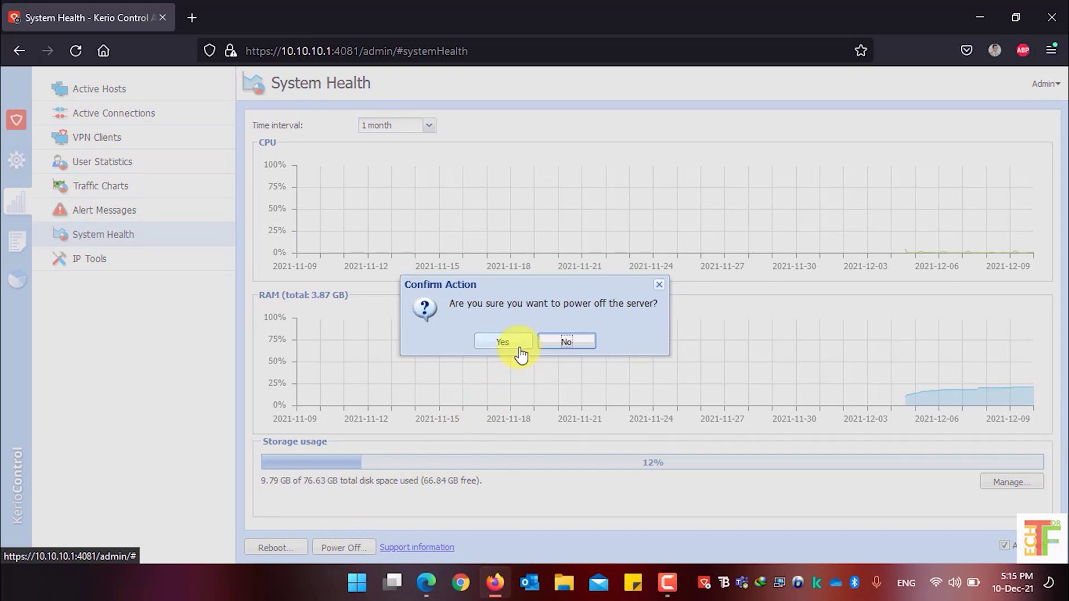
click(566, 342)
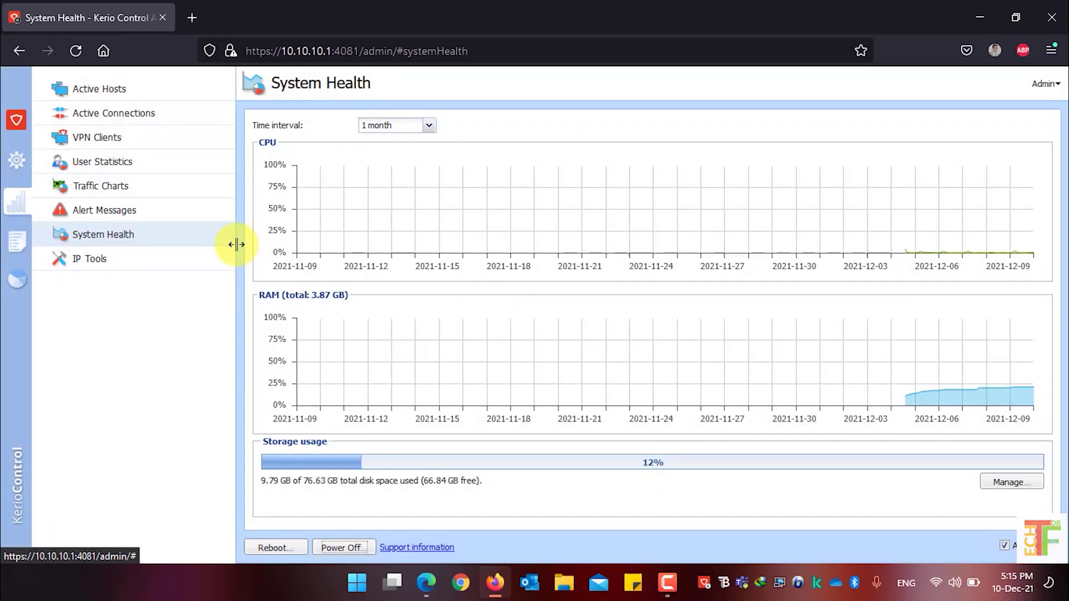
click(216, 269)
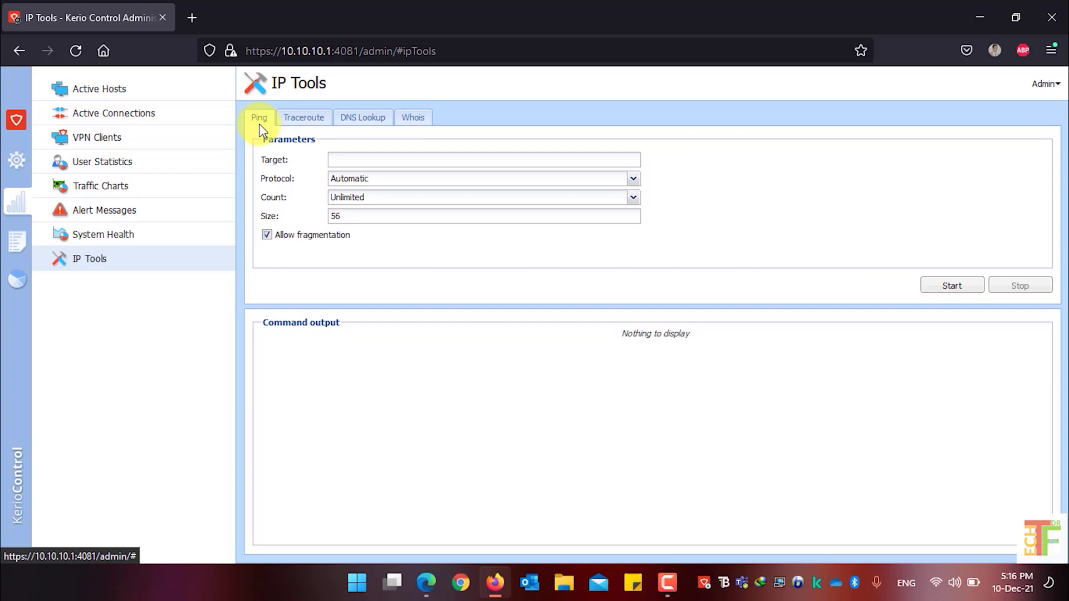
Ping 10.10.10.103 over IPv4 with a count of 10 packets
click(356, 158)
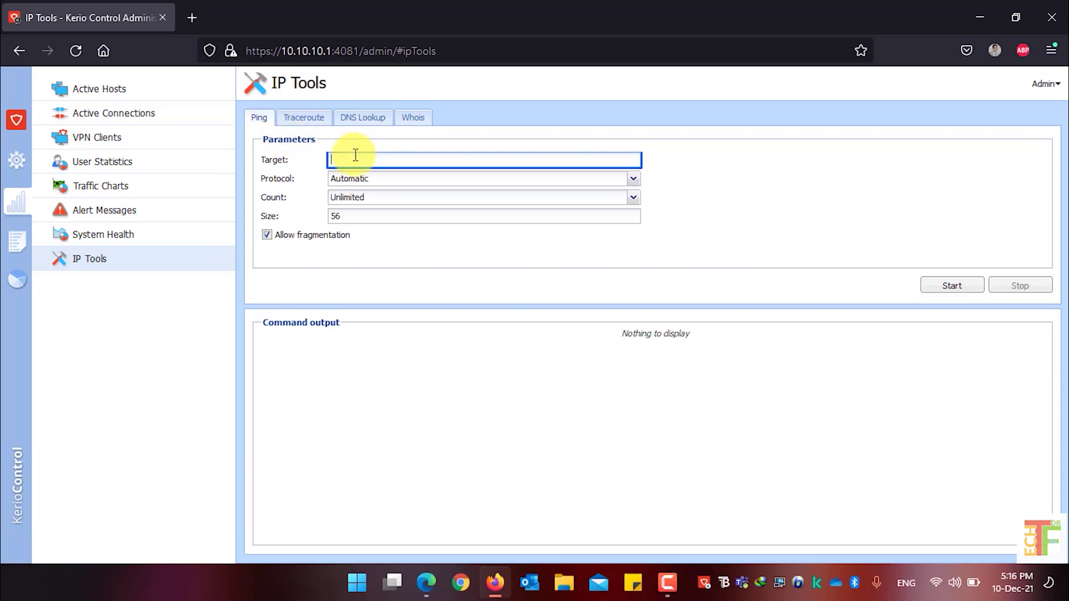
text(10.10.10.103)
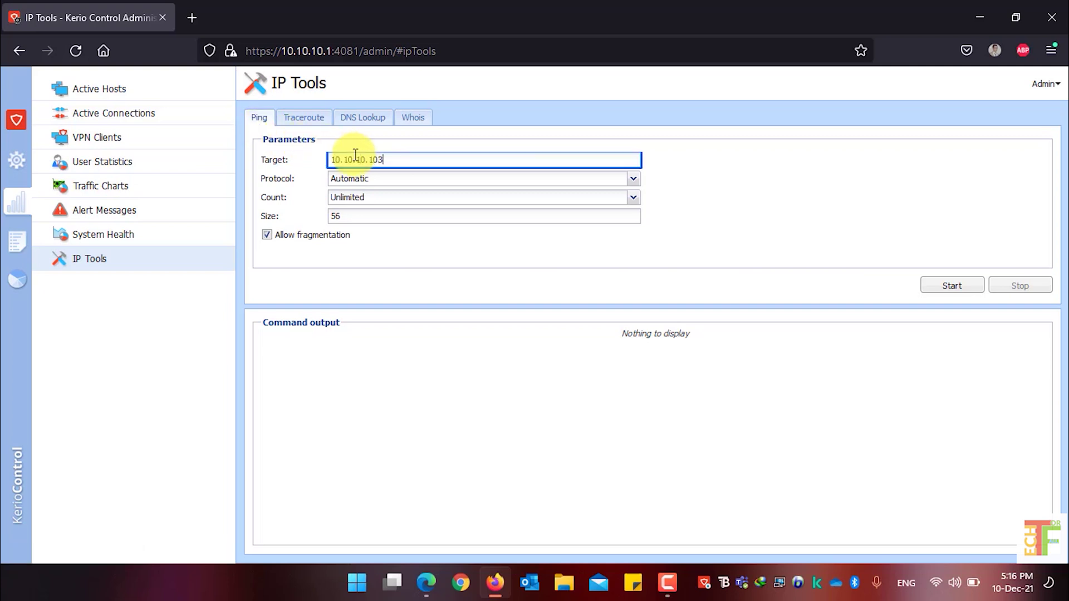
click(431, 181)
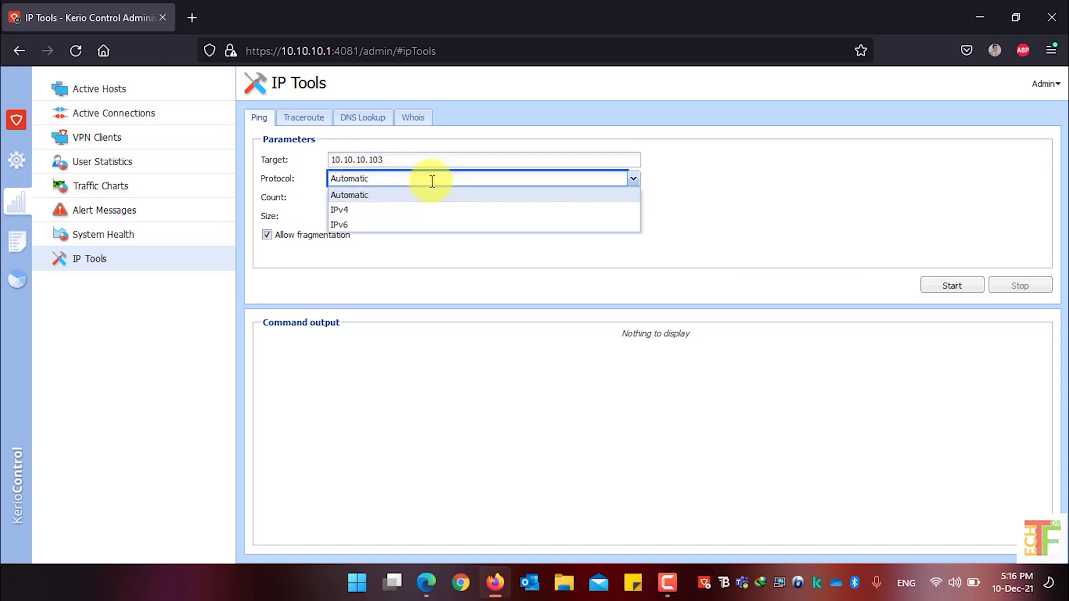
click(430, 180)
click(430, 180)
click(410, 210)
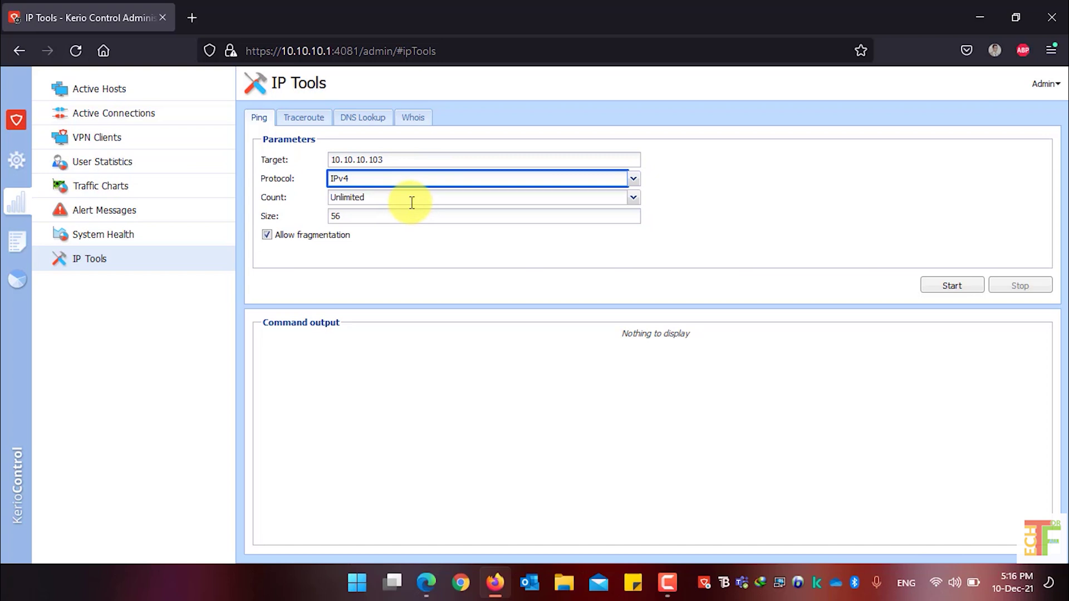
click(411, 198)
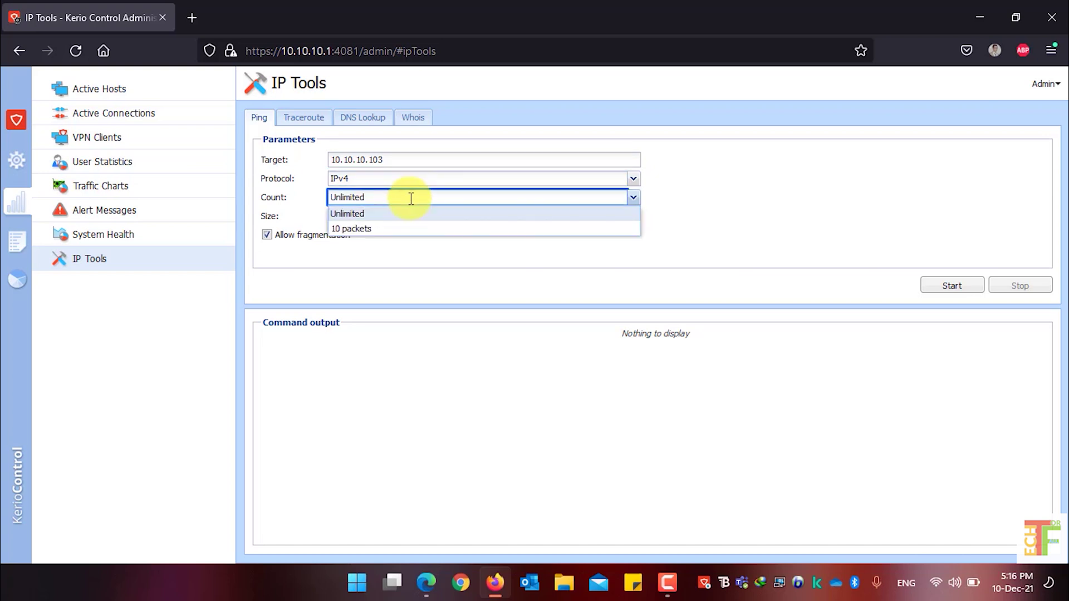
click(411, 228)
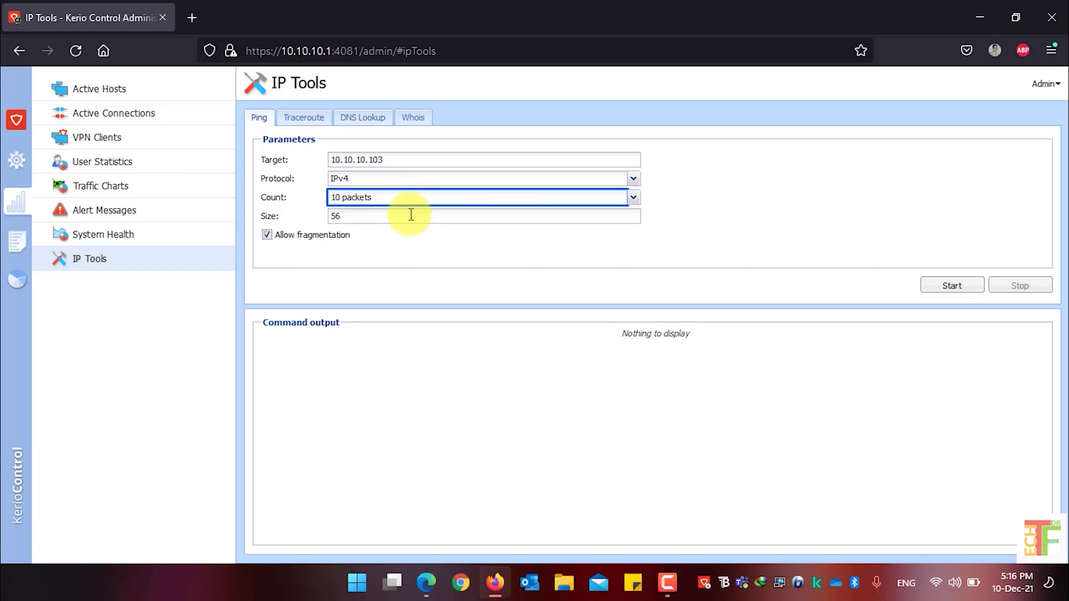
click(411, 214)
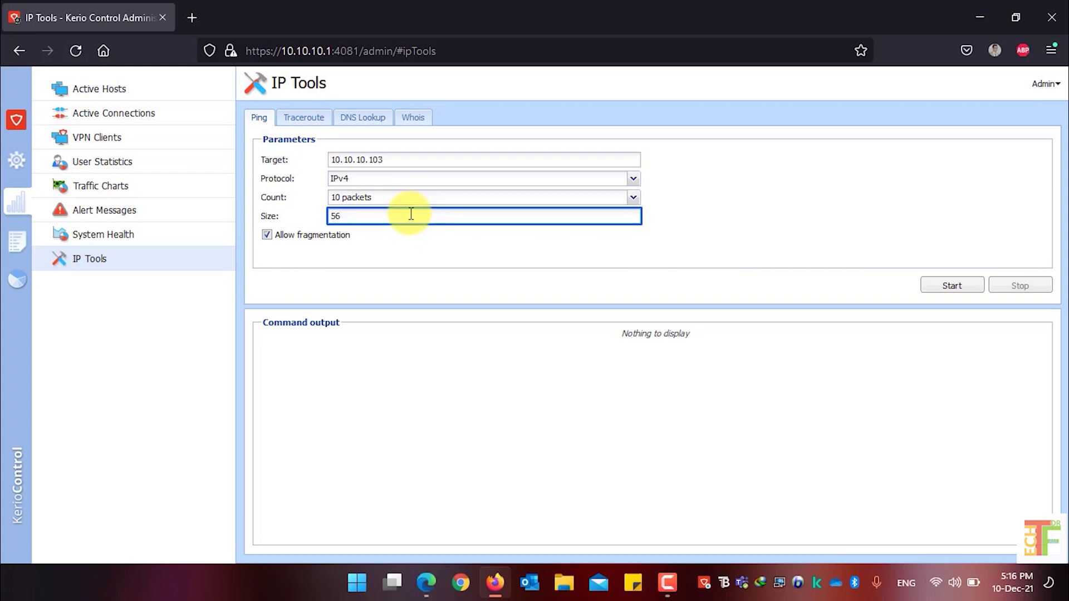
click(268, 236)
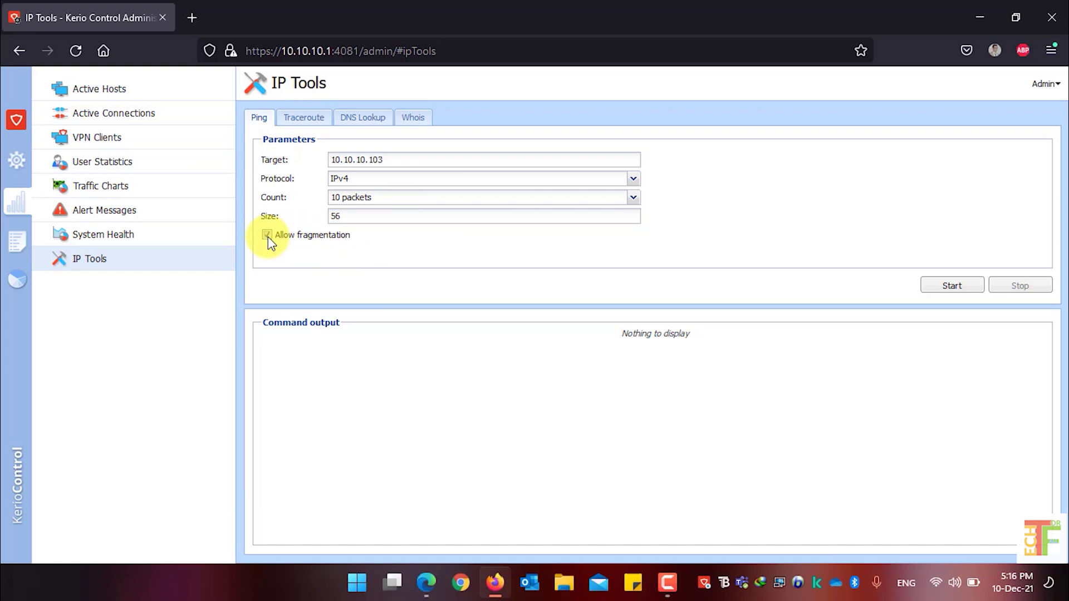
click(268, 236)
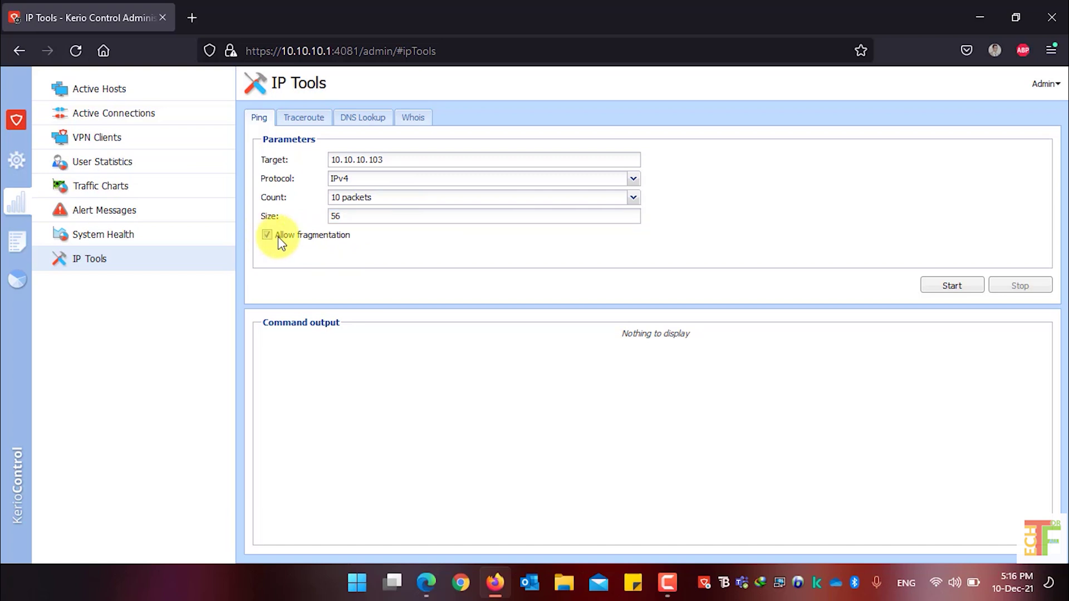
click(952, 286)
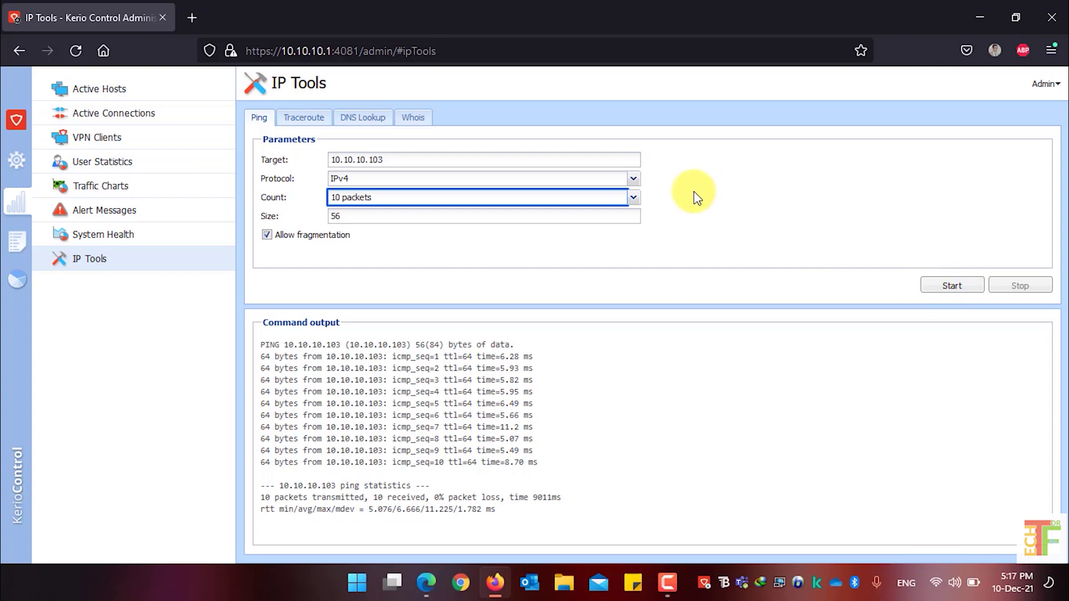
Switch the count to Unlimited, start the continuous ping, then stop it
click(633, 199)
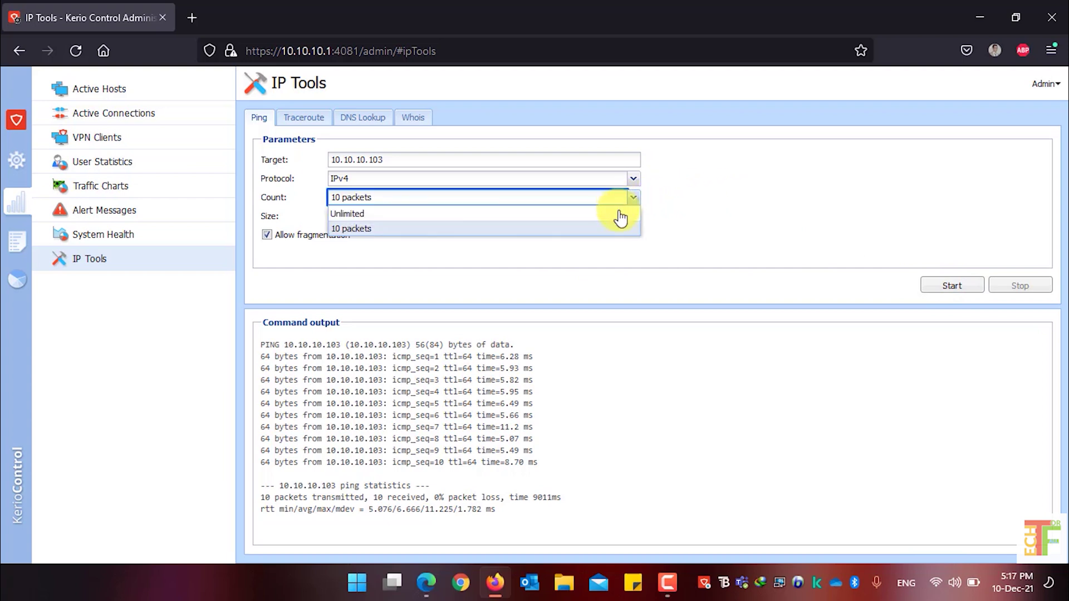
click(620, 214)
click(952, 290)
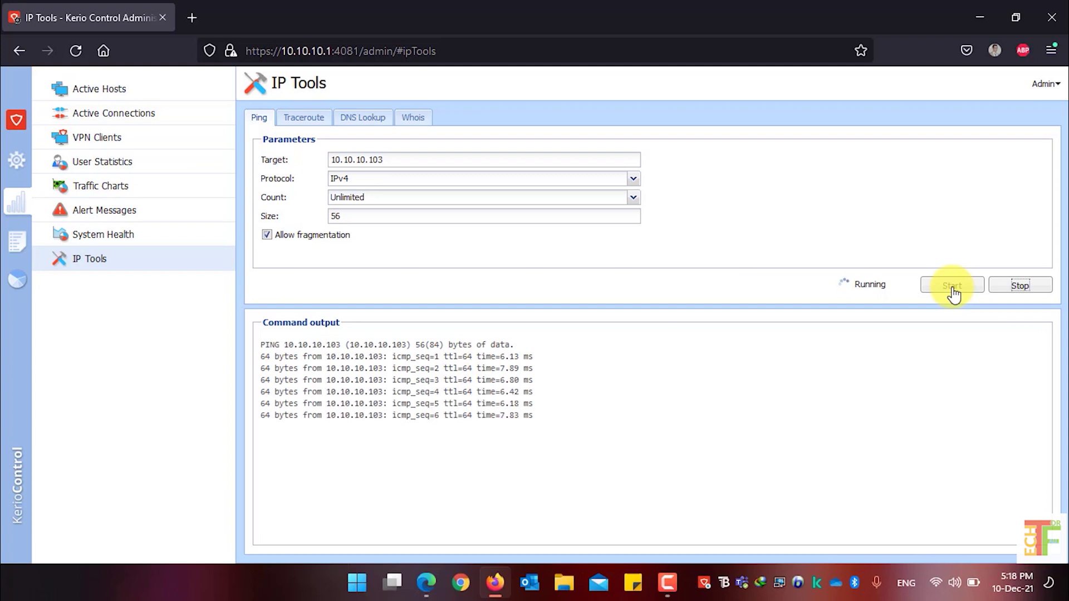
click(1020, 286)
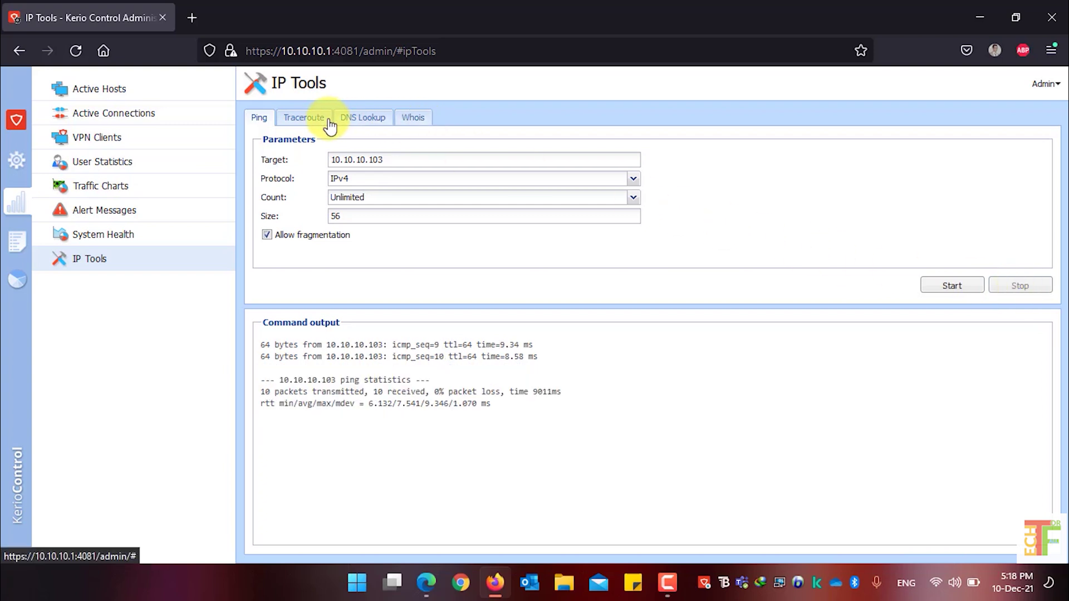
Traceroute 8.8.8.8 with hostname resolution, stop it after four hops, then go to DNS Lookup
click(299, 120)
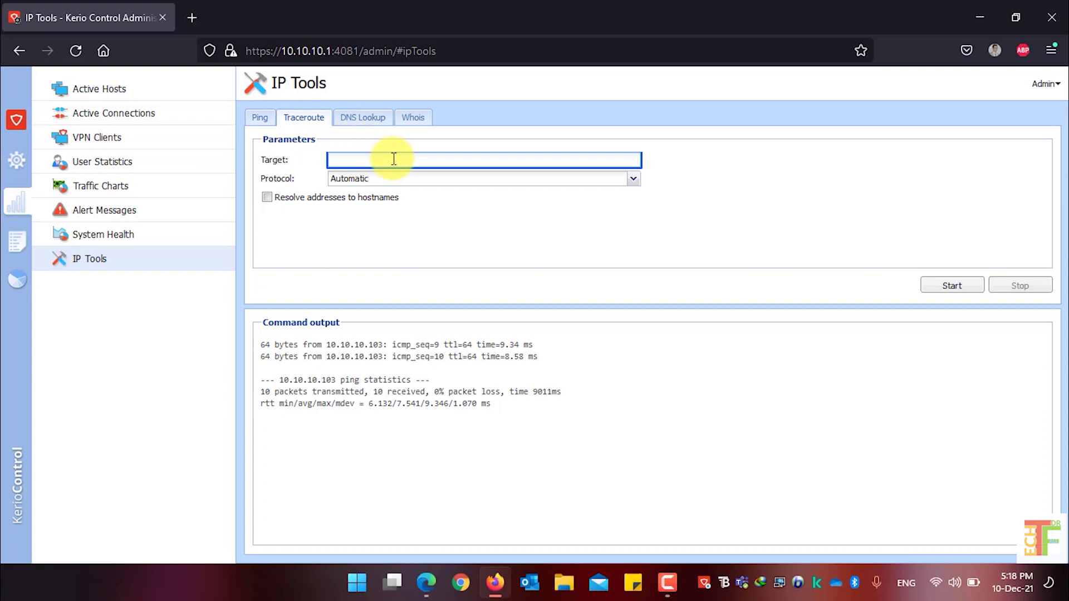
text(8.8.8.8)
triple_click(322, 161)
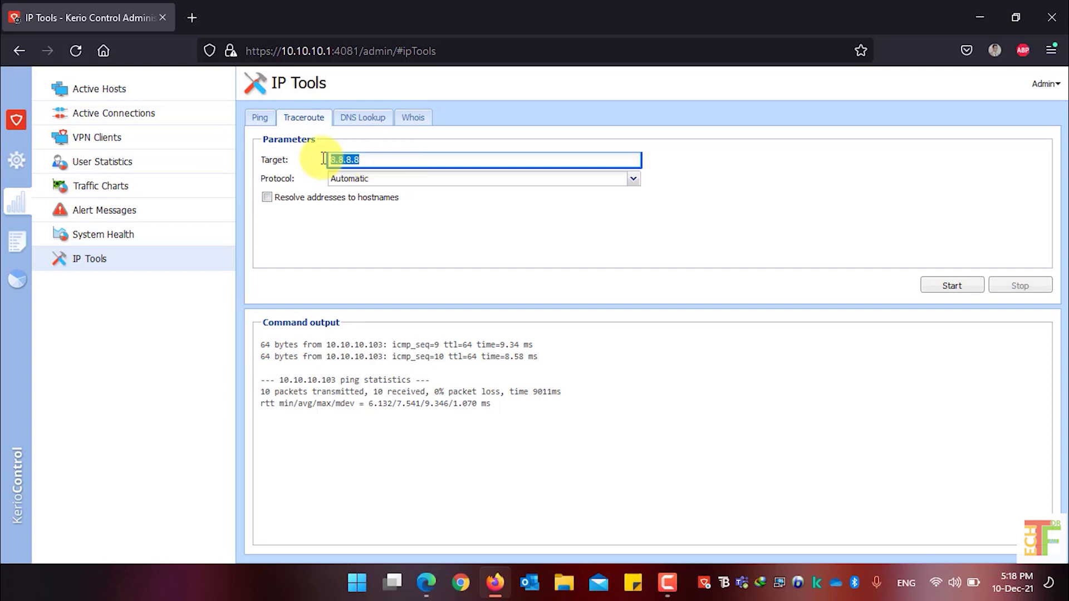
click(267, 199)
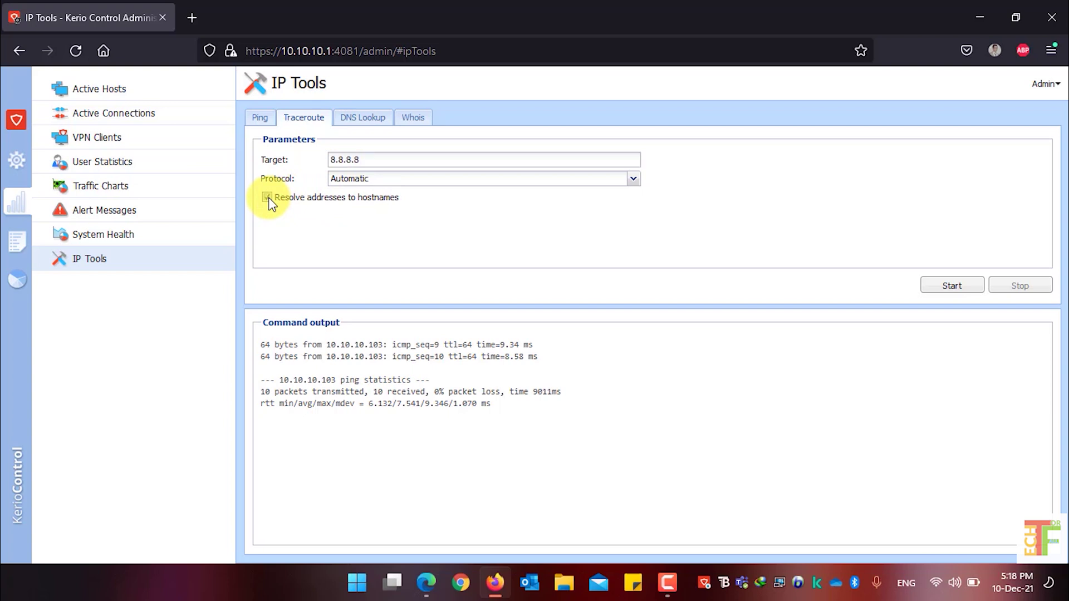
click(954, 285)
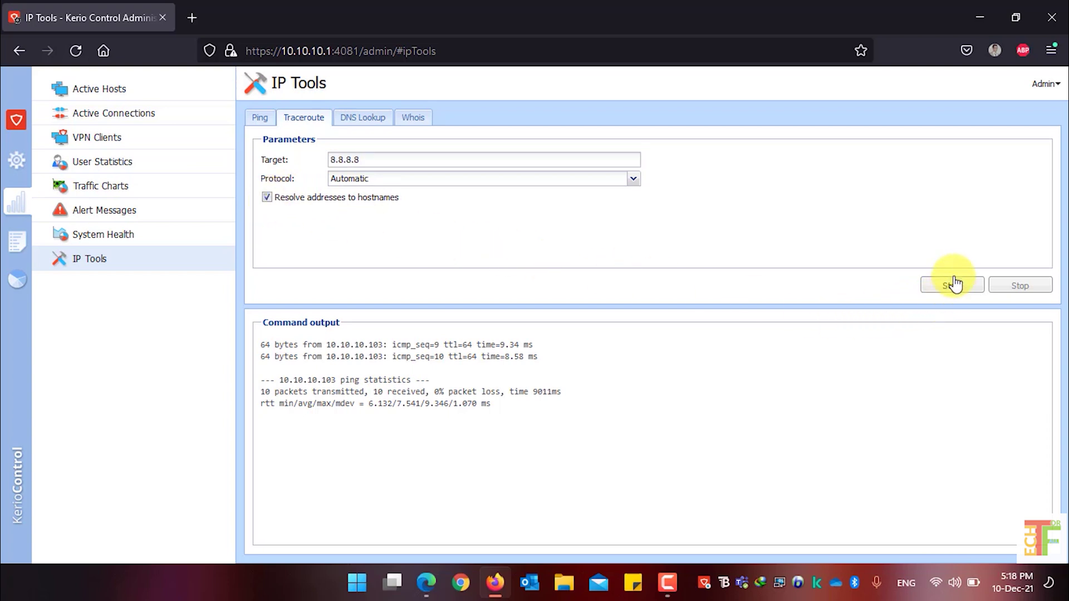
click(954, 285)
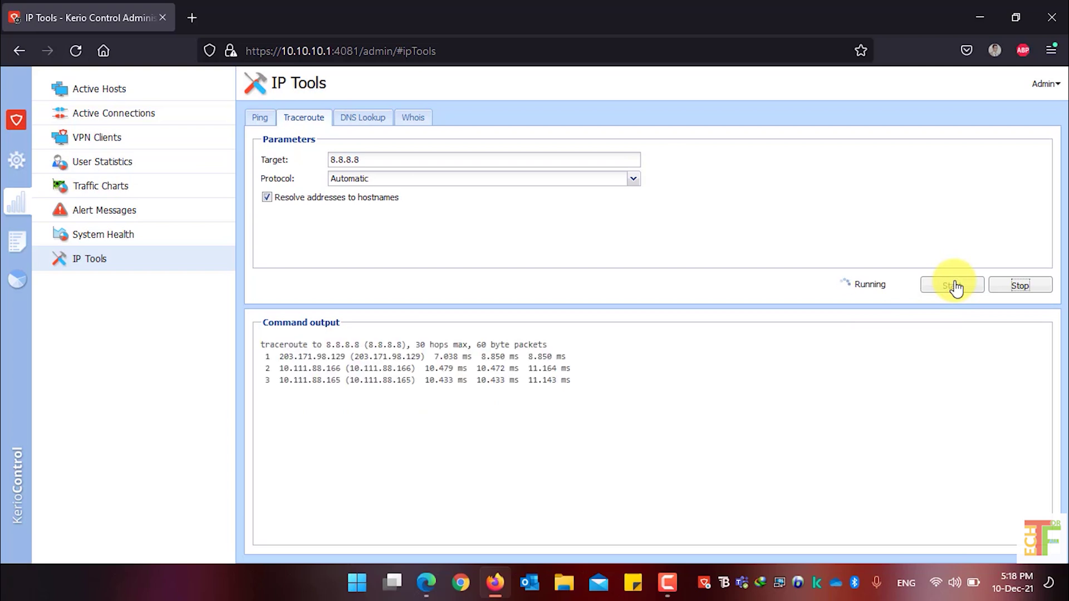
click(1022, 290)
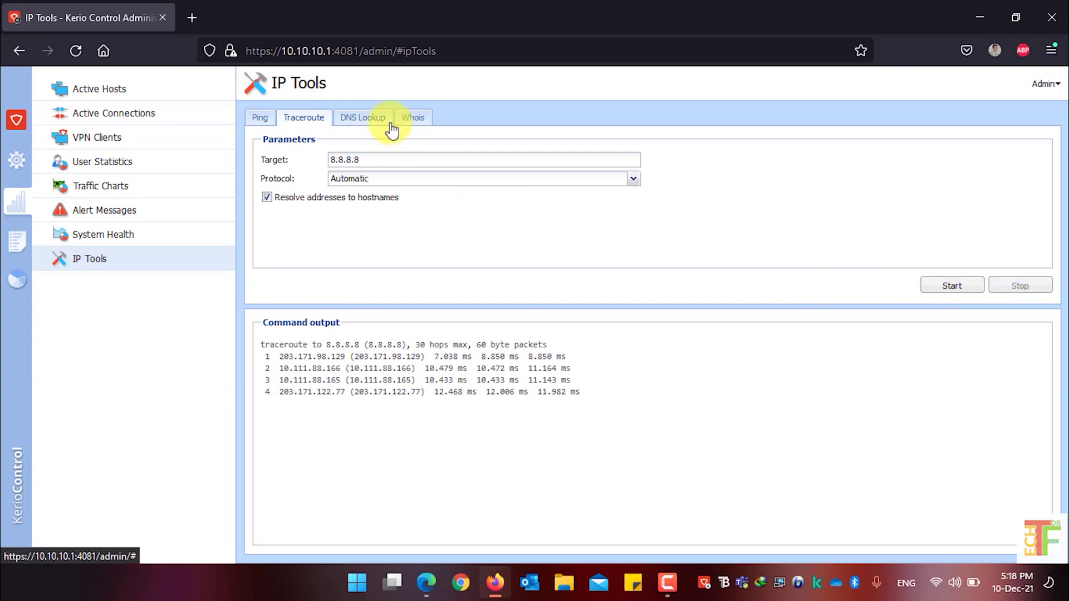
click(369, 123)
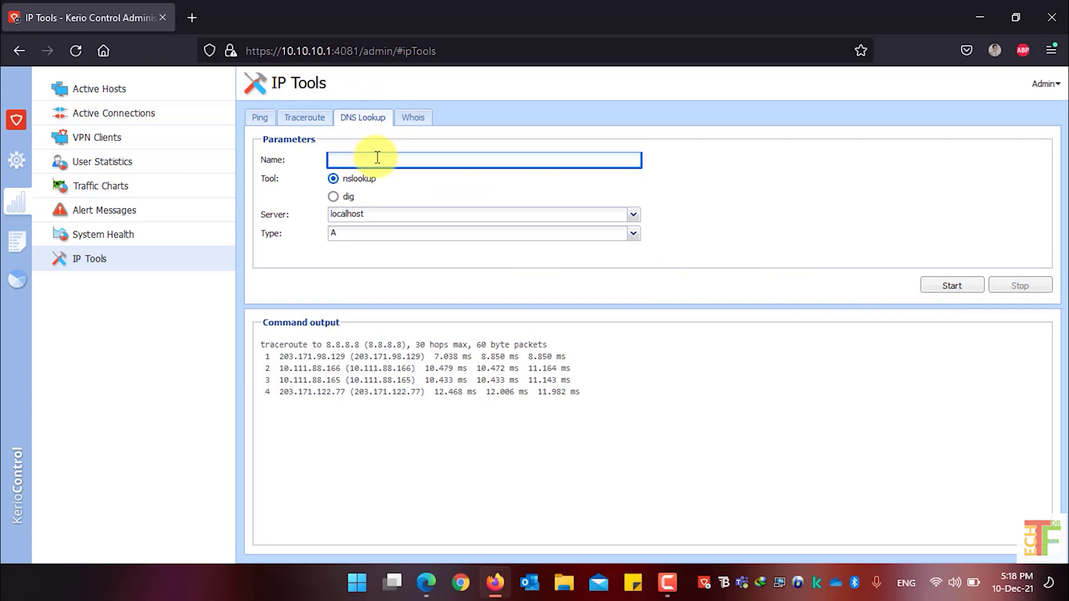
Resolve google.com through server 8.8.8.8, getting 216.58.210.78, then move to the Whois tool
text(google.com)
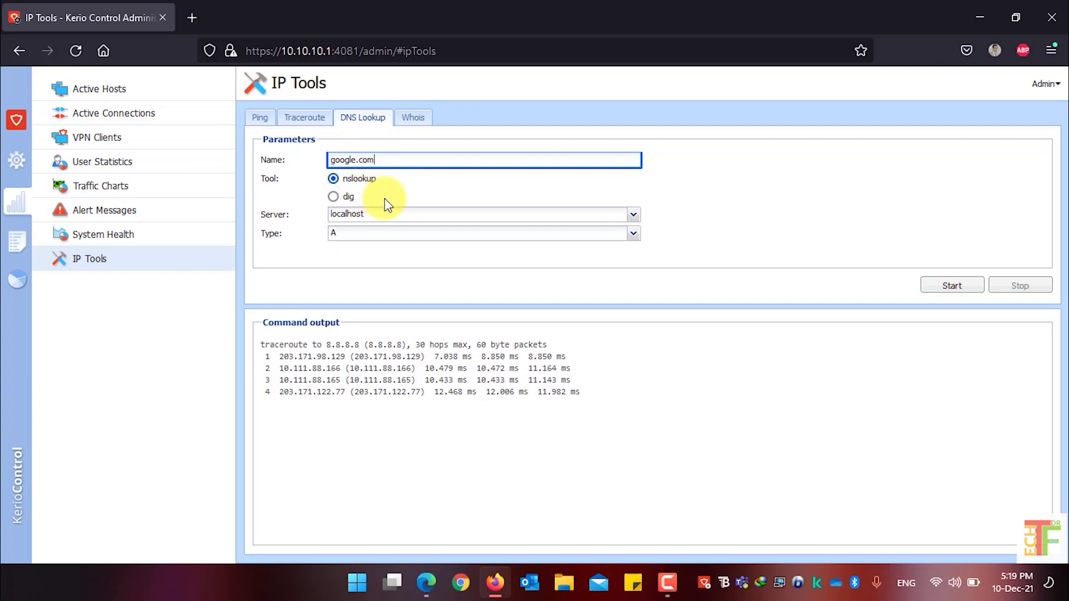
click(493, 214)
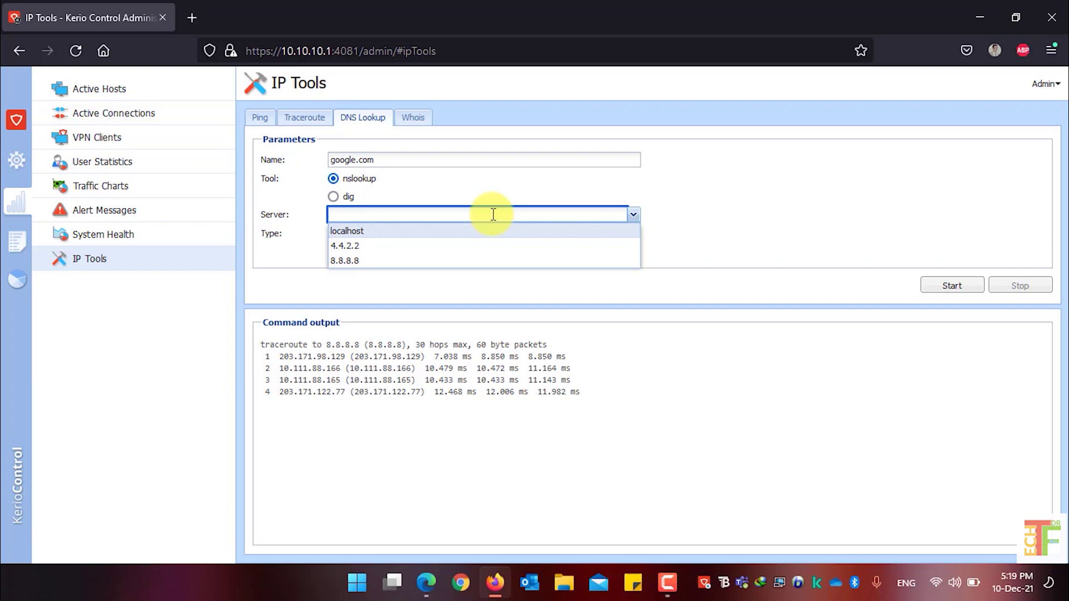
click(382, 262)
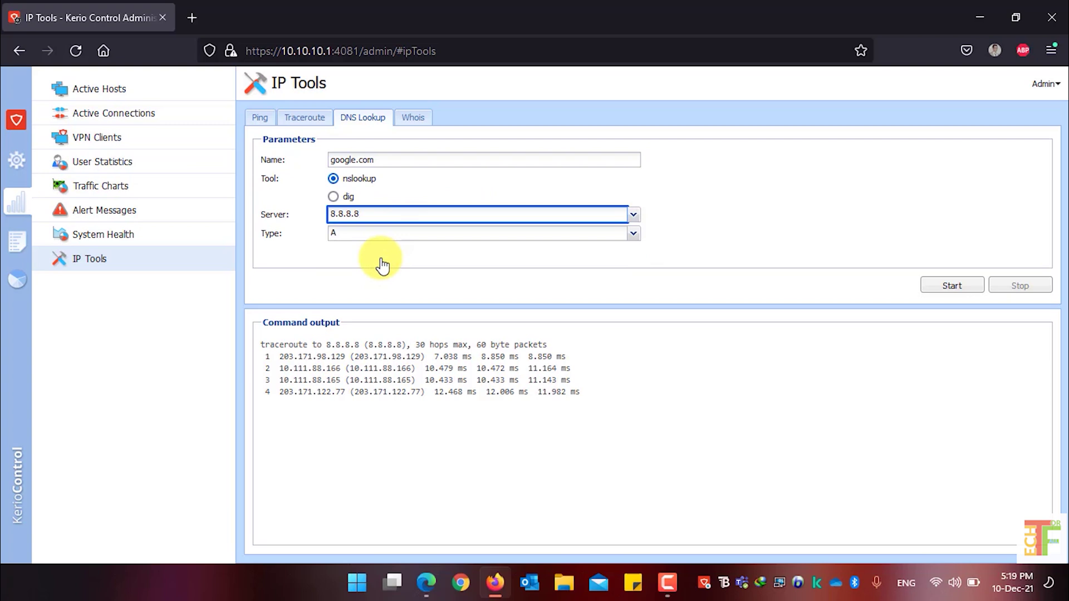
click(959, 294)
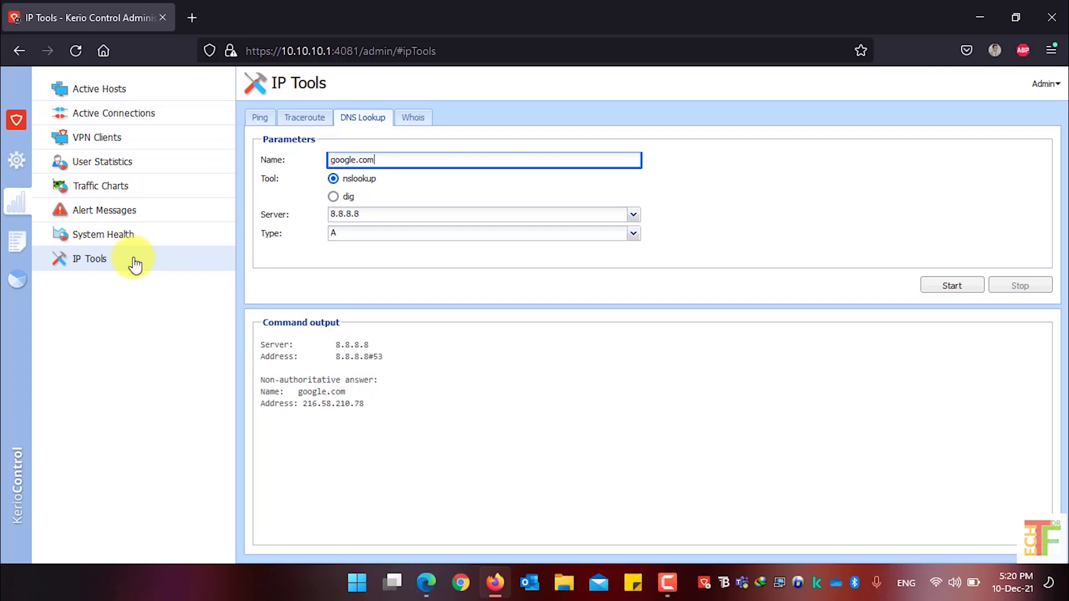
click(416, 119)
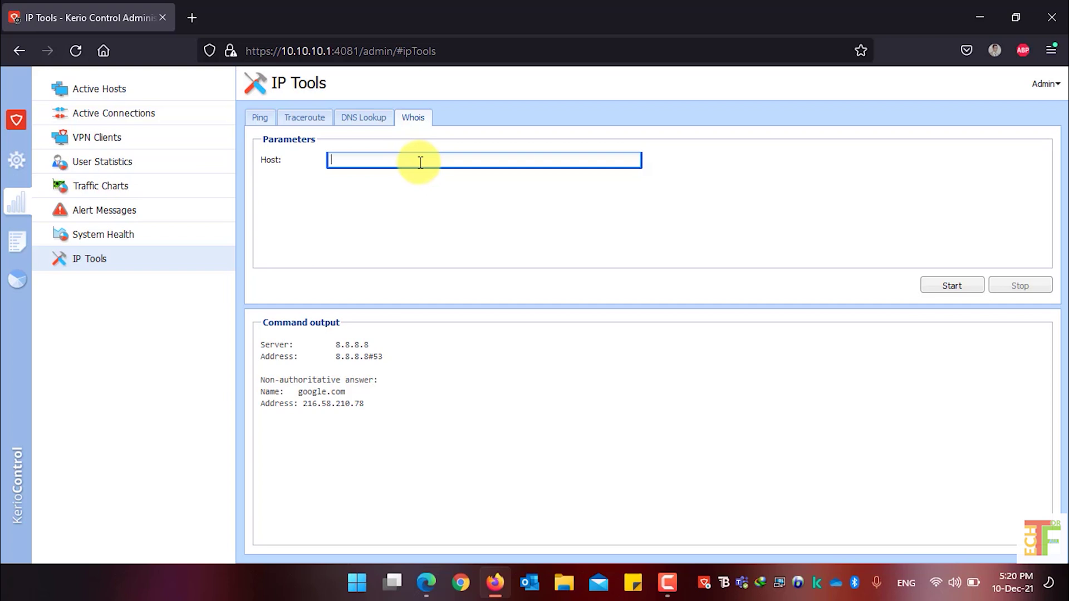
Run Whois on host 8.8.8.8 to show its ARIN registration records
text(8.8.8.8)
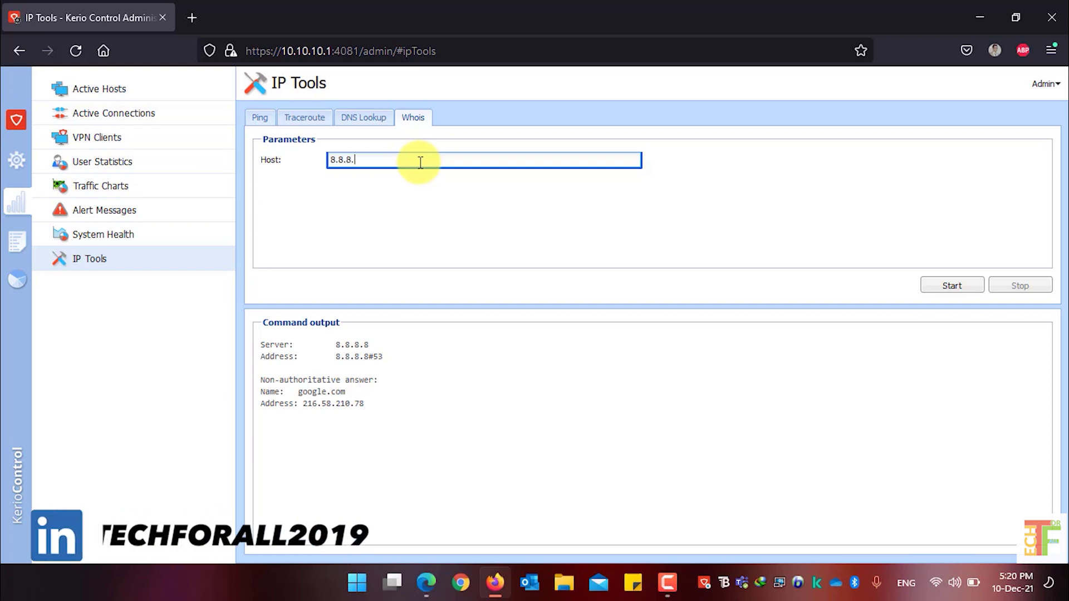
click(951, 287)
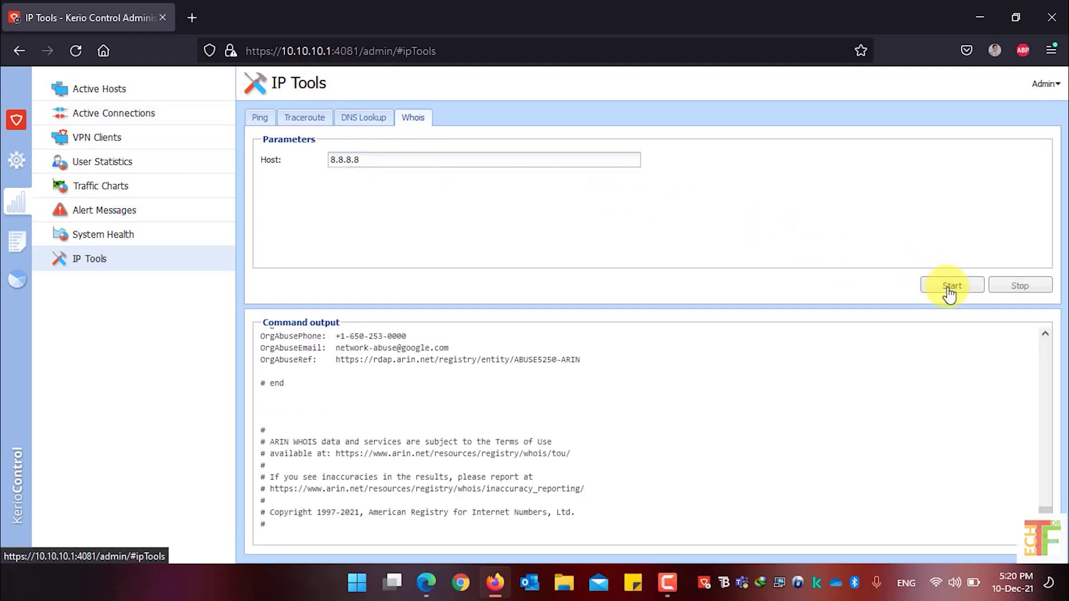